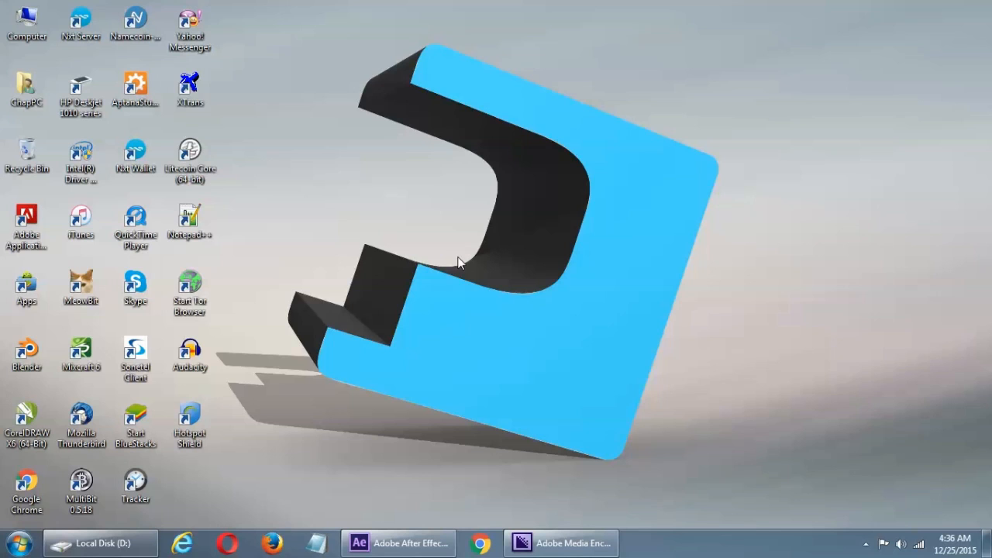
Step: Locate the project file Adobe Media Encoder Slideshow.aep on Local Disk (D:)
{"action": "left_click", "coordinate": [100, 543]}
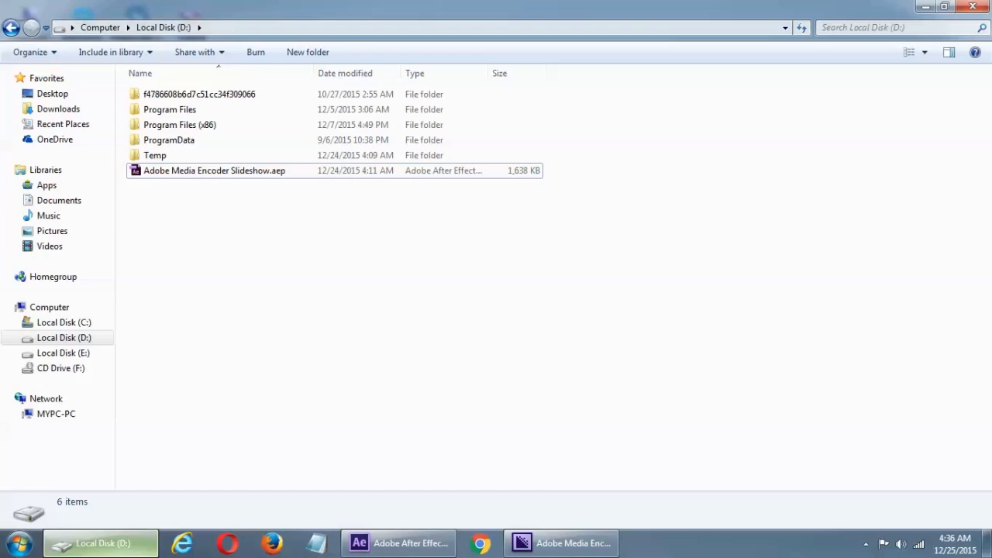
{"action": "left_click", "coordinate": [171, 172]}
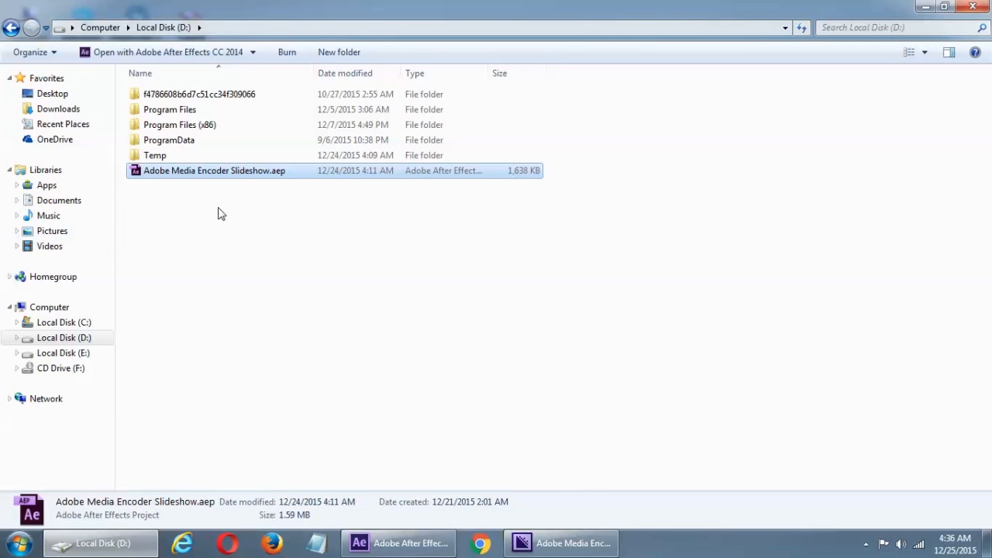
{"action": "left_click", "coordinate": [161, 202]}
{"action": "left_click", "coordinate": [217, 172]}
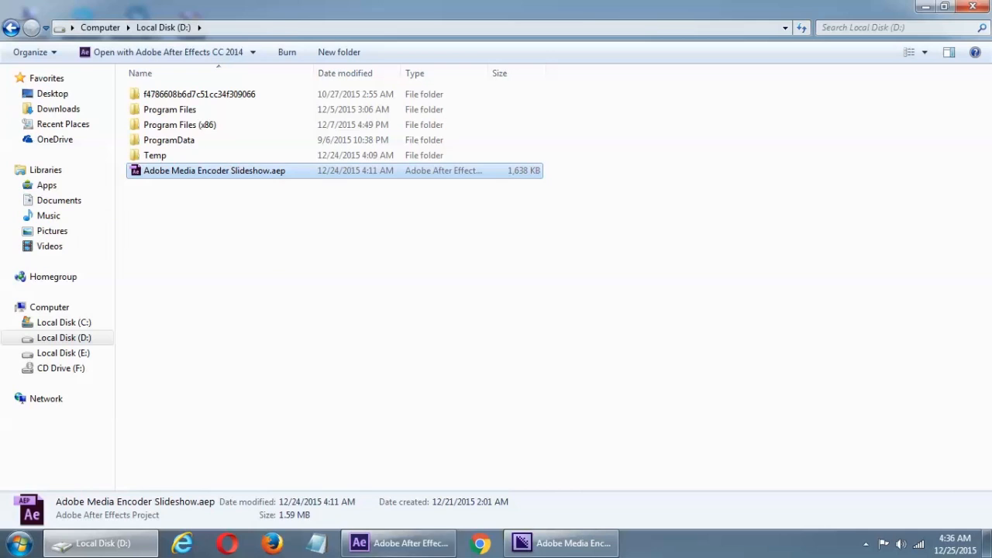
Step: Switch to After Effects and open the project Adobe Media Encoder Slideshow.aep from Local Disk (D:)
{"action": "left_click", "coordinate": [410, 544]}
{"action": "left_click", "coordinate": [12, 23]}
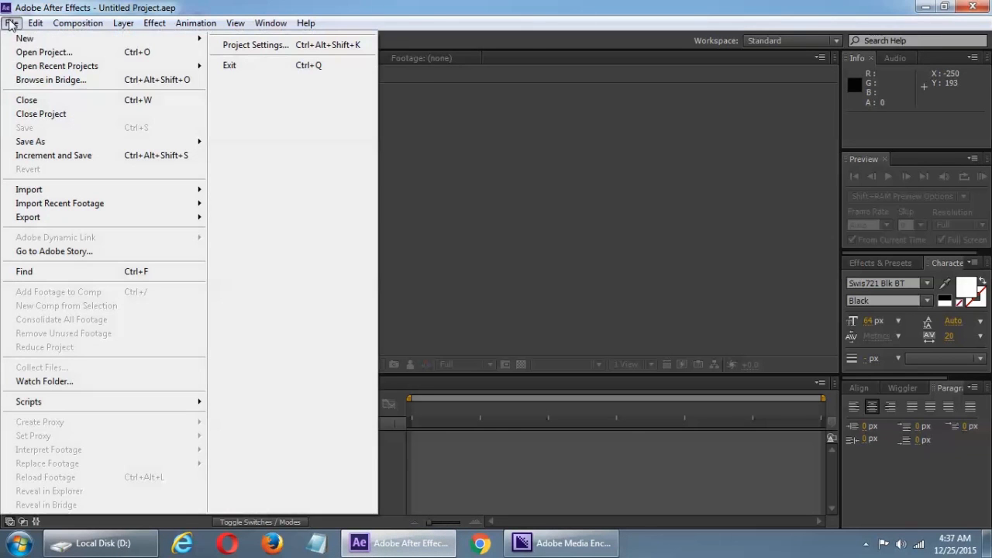
{"action": "left_click", "coordinate": [24, 54]}
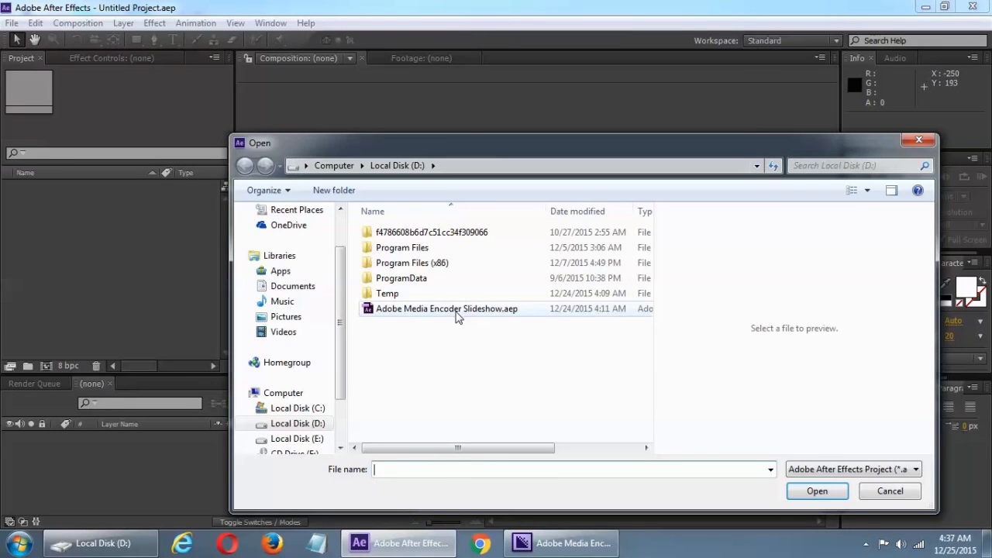
{"action": "double_click", "coordinate": [456, 314]}
{"action": "left_click", "coordinate": [129, 317]}
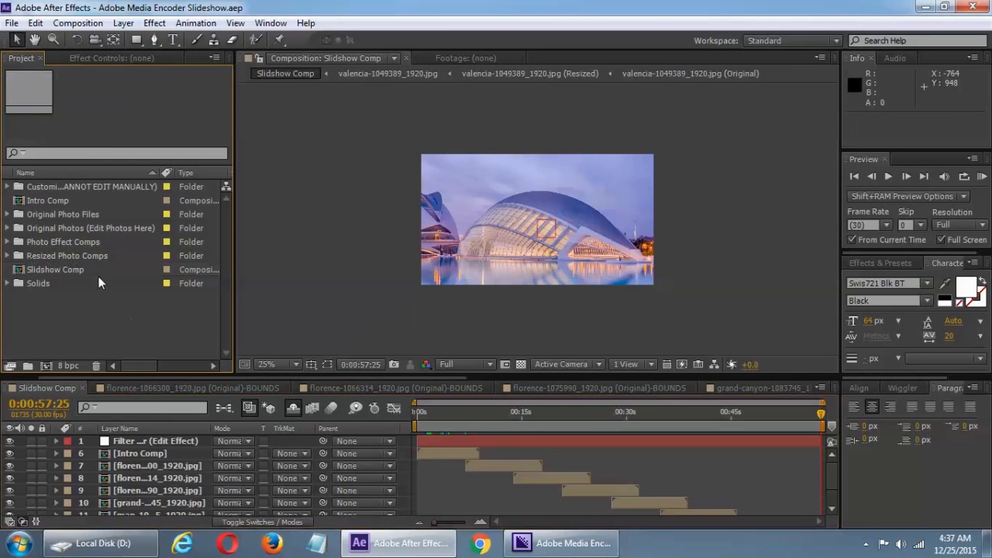
Step: Select Slidshow Comp in the project and scrub through its timeline to preview the slideshow
{"action": "left_click", "coordinate": [87, 269]}
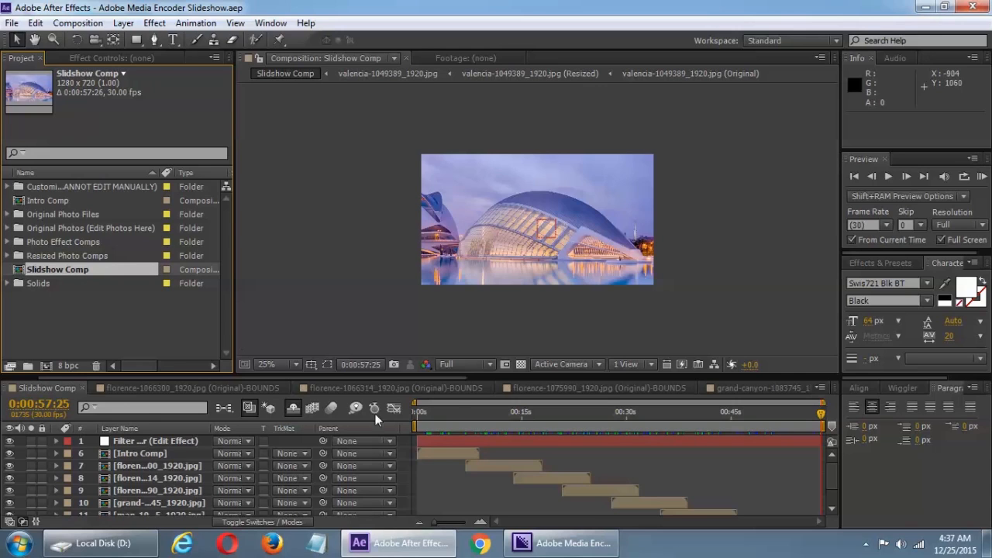
{"action": "left_click_drag", "start_coordinate": [439, 413], "coordinate": [664, 423]}
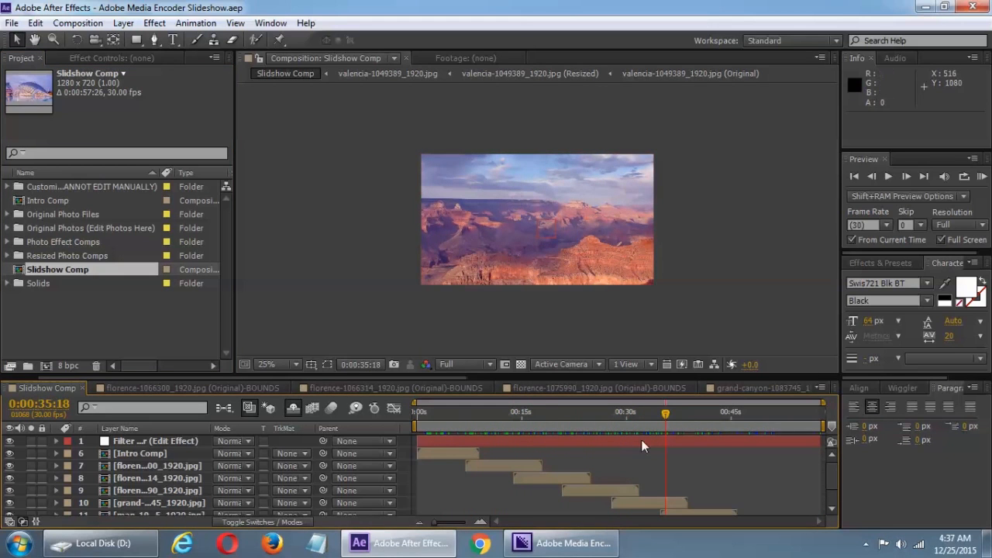
{"action": "left_click_drag", "start_coordinate": [686, 422], "coordinate": [588, 423]}
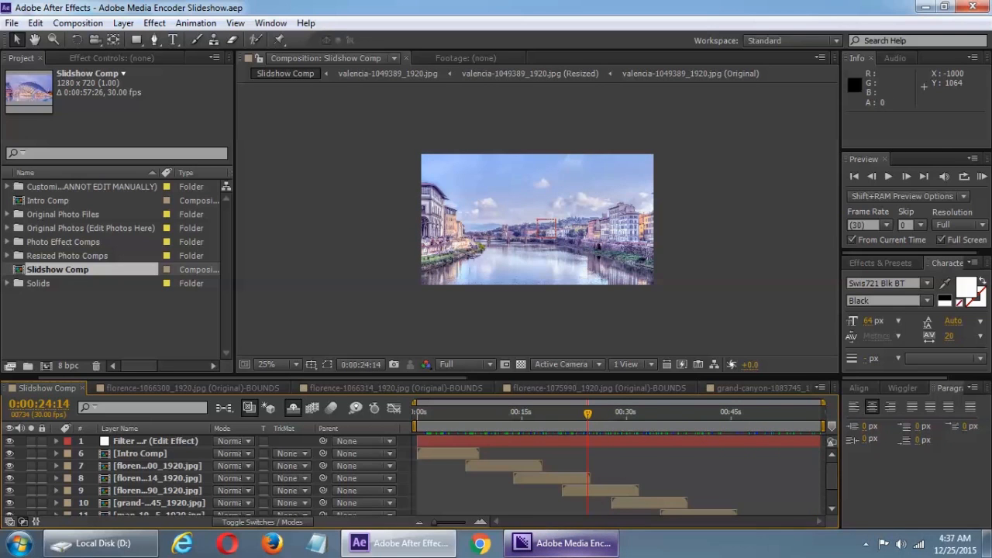
Step: Switch to Adobe Media Encoder and add Slidshow Comp from Adobe Media Encoder Slideshow.aep to the encoding queue
{"action": "mouse_move", "coordinate": [565, 549]}
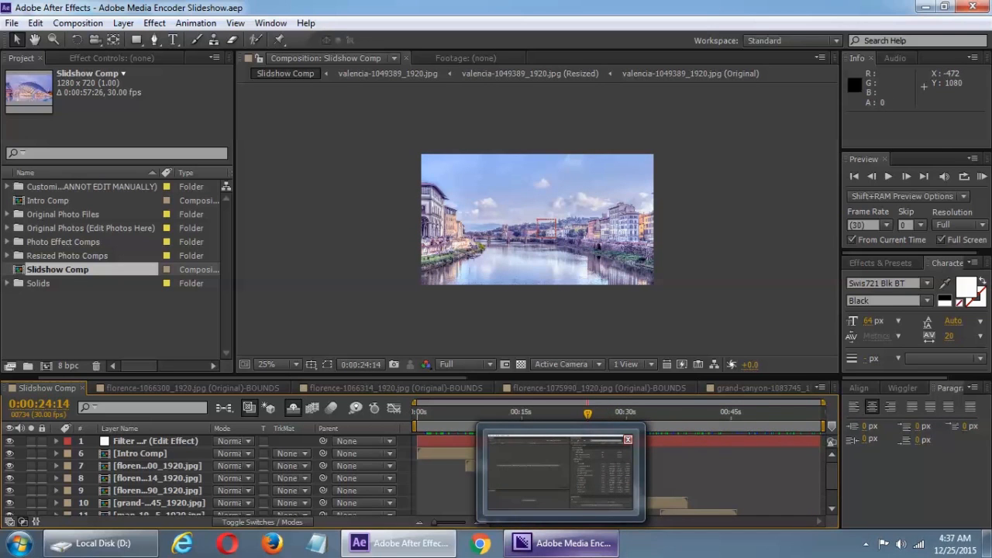
{"action": "left_click", "coordinate": [579, 551]}
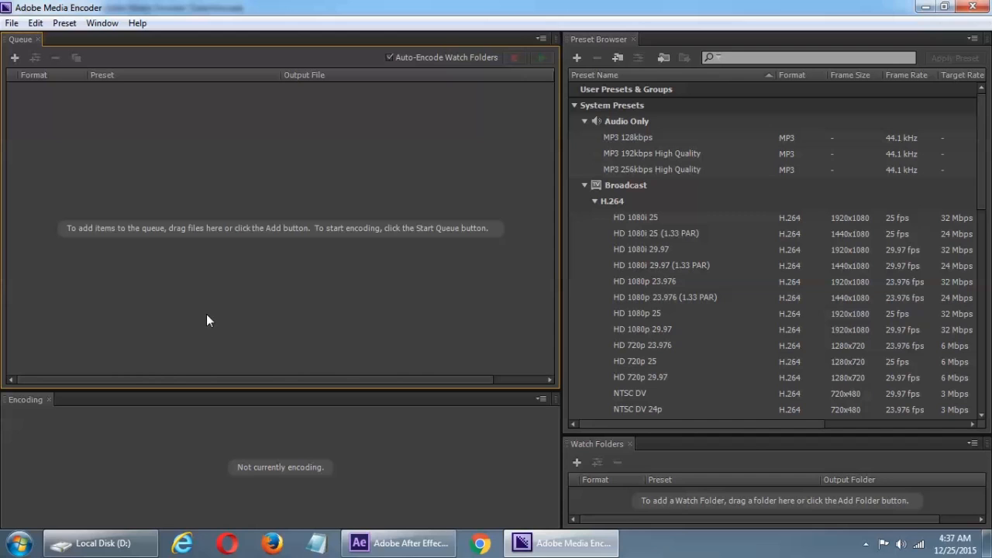
{"action": "left_click", "coordinate": [15, 58]}
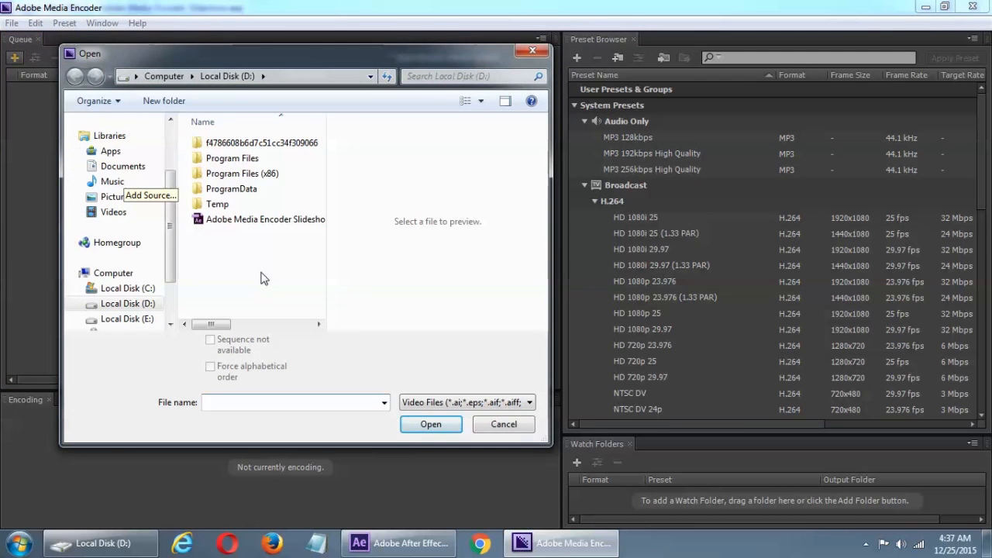
{"action": "double_click", "coordinate": [250, 221]}
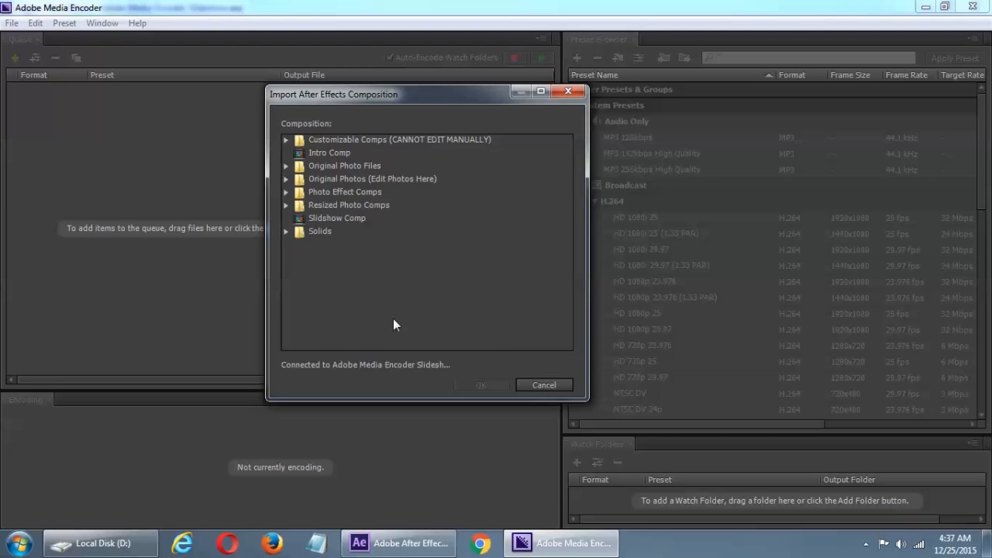
{"action": "left_click", "coordinate": [328, 222]}
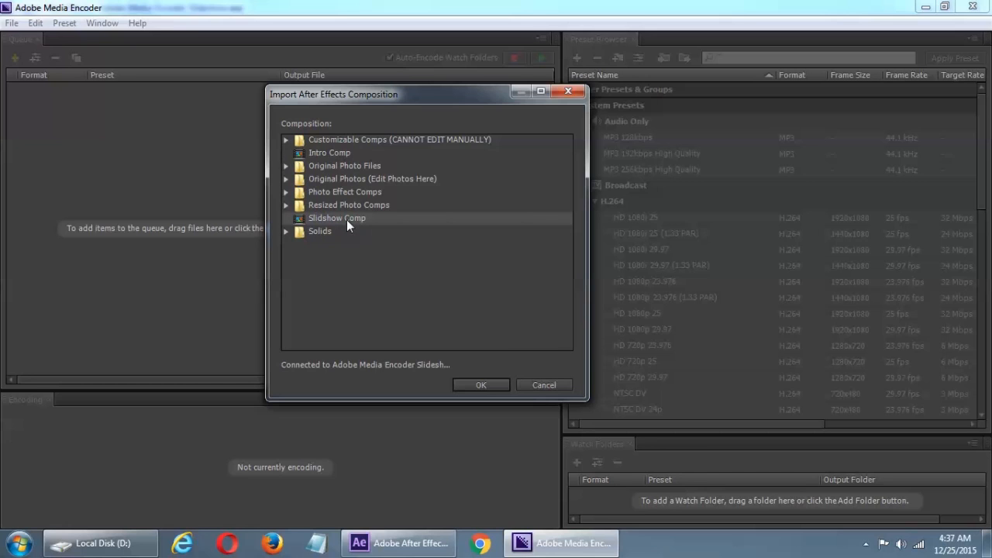
{"action": "double_click", "coordinate": [346, 219]}
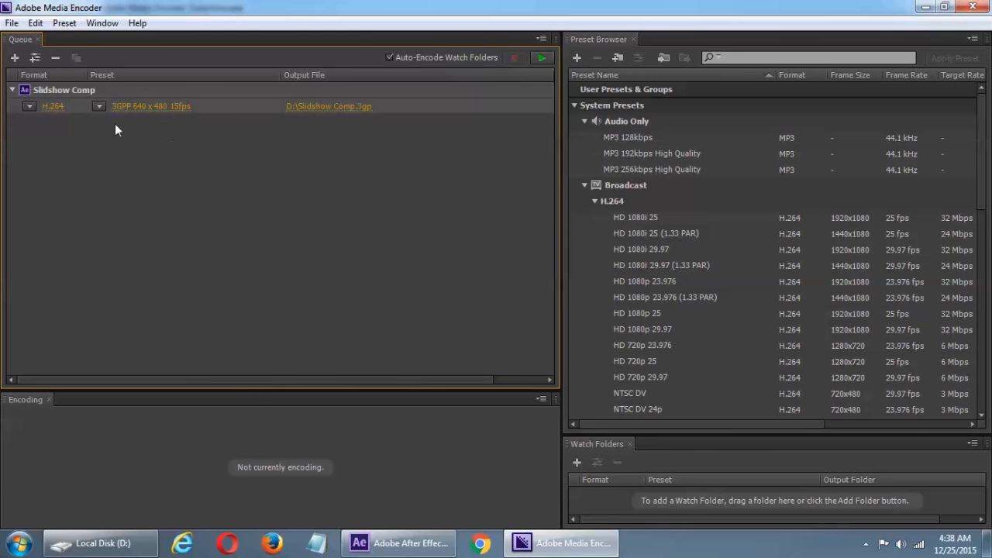
Step: Examine the output formats and the H.264 presets available for the queued Slidshow Comp without changing them
{"action": "left_click", "coordinate": [29, 107]}
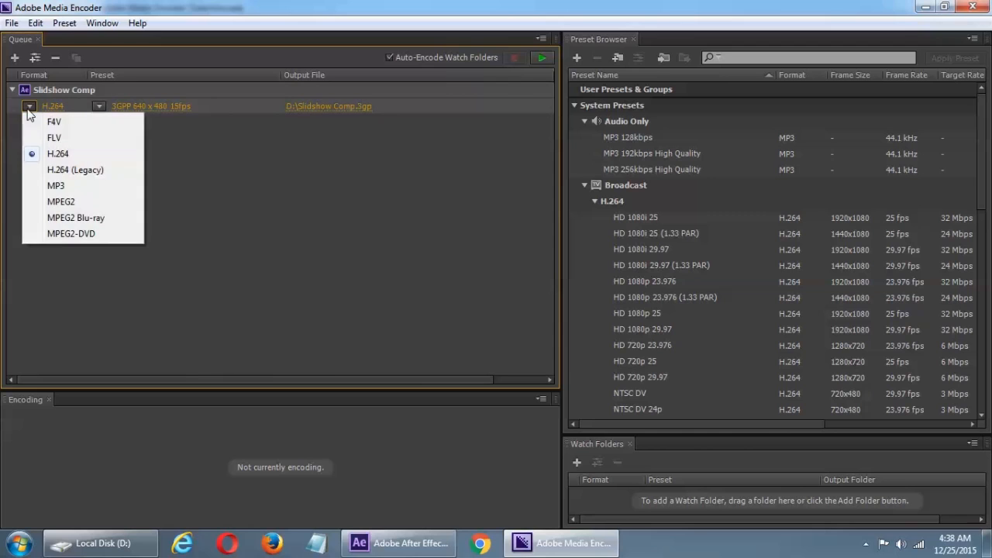
{"action": "left_click", "coordinate": [127, 92]}
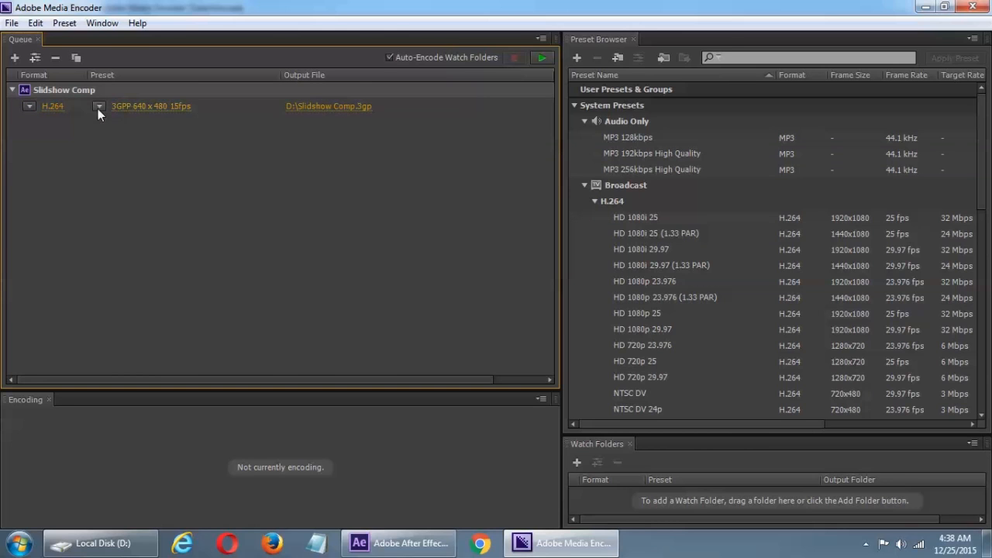
{"action": "left_click", "coordinate": [100, 106]}
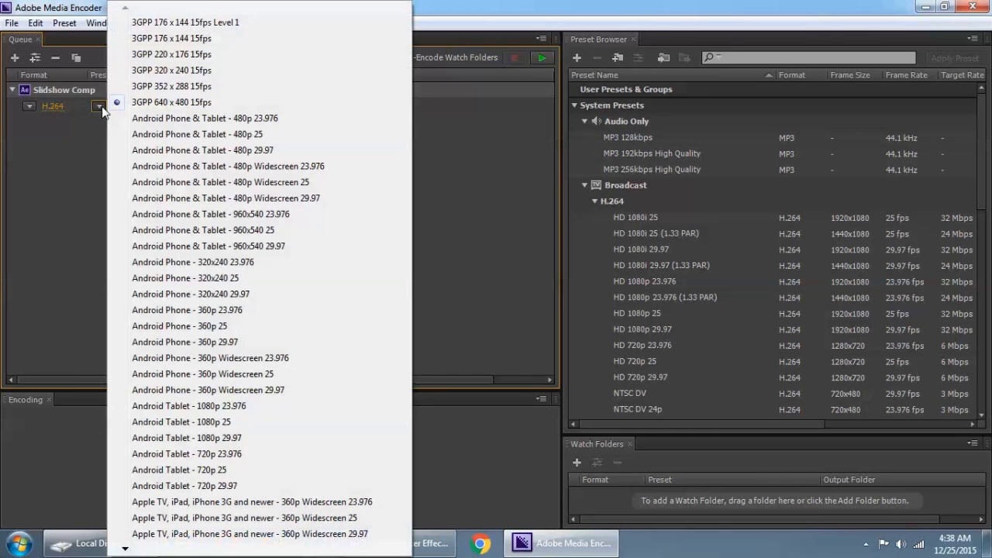
{"action": "left_click", "coordinate": [96, 90]}
{"action": "left_click", "coordinate": [100, 105]}
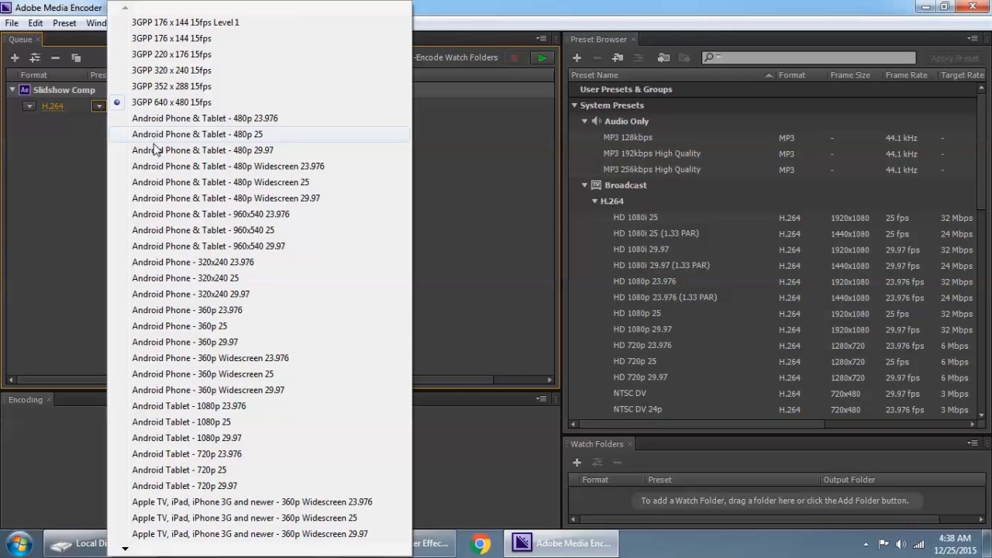
{"action": "left_click", "coordinate": [99, 110]}
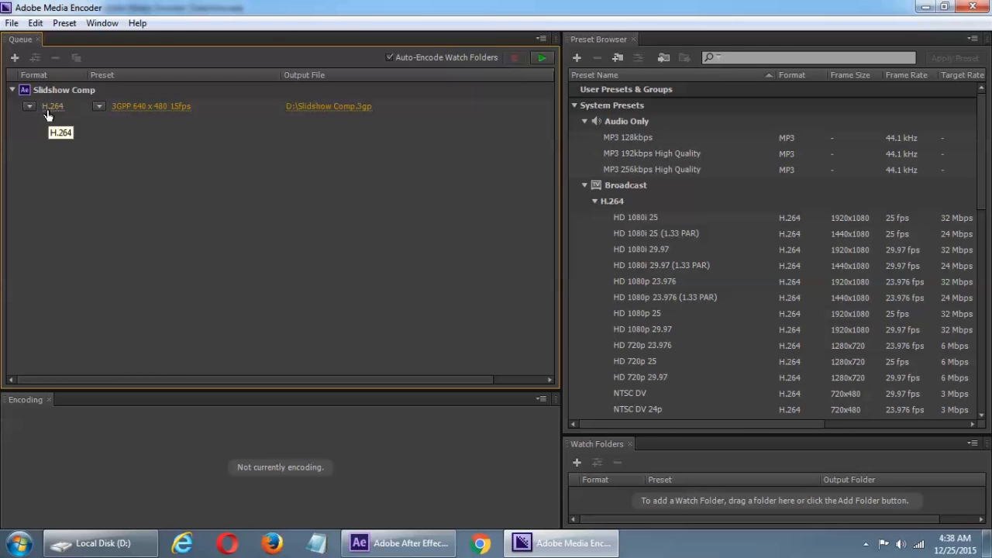
{"action": "left_click", "coordinate": [98, 110]}
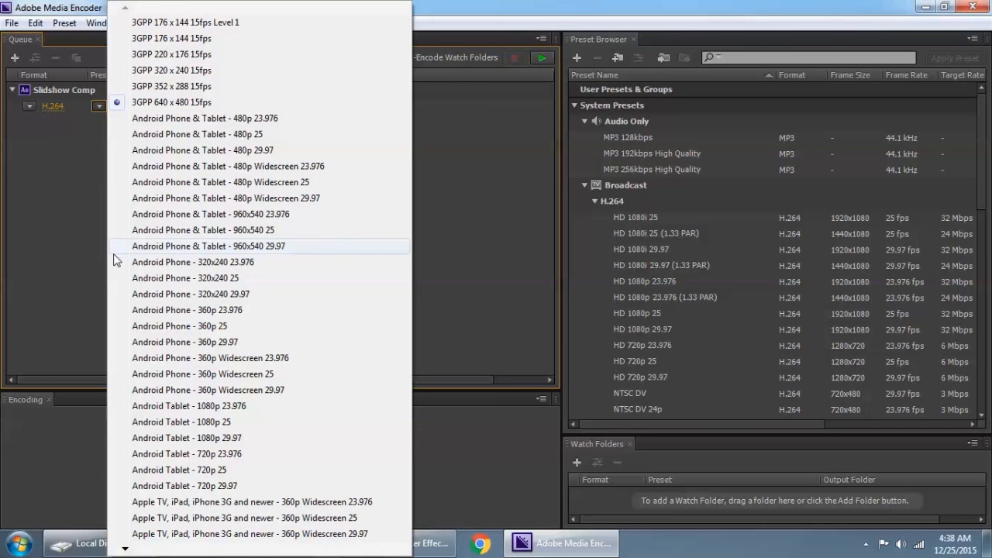
{"action": "mouse_move", "coordinate": [124, 550]}
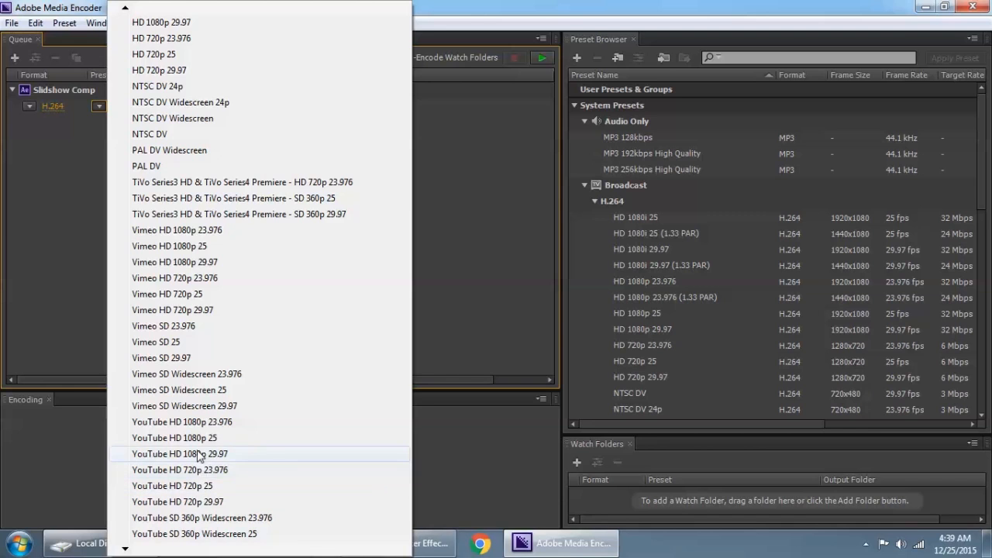
{"action": "left_click", "coordinate": [439, 245]}
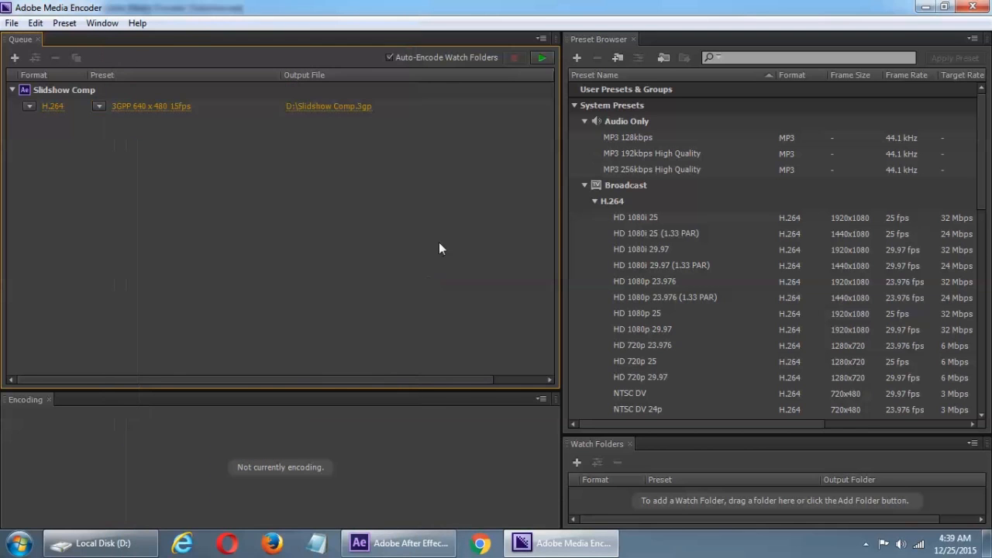
Step: Switch to After Effects and check the frame size and frame rate in Slidshow Comp's composition settings
{"action": "left_click", "coordinate": [415, 554]}
{"action": "right_click", "coordinate": [310, 259]}
{"action": "left_click", "coordinate": [350, 290]}
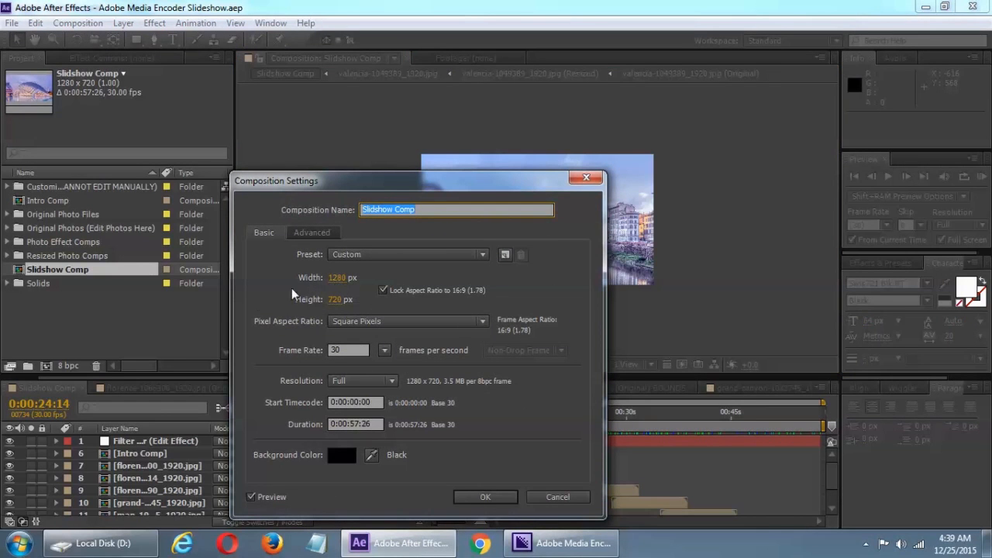
Step: Switch to Adobe Media Encoder, assign the YouTube HD 720p 29.97 preset and save the output as Slidshow Comp.mp4 on Local Disk (D:)
{"action": "left_click", "coordinate": [559, 542]}
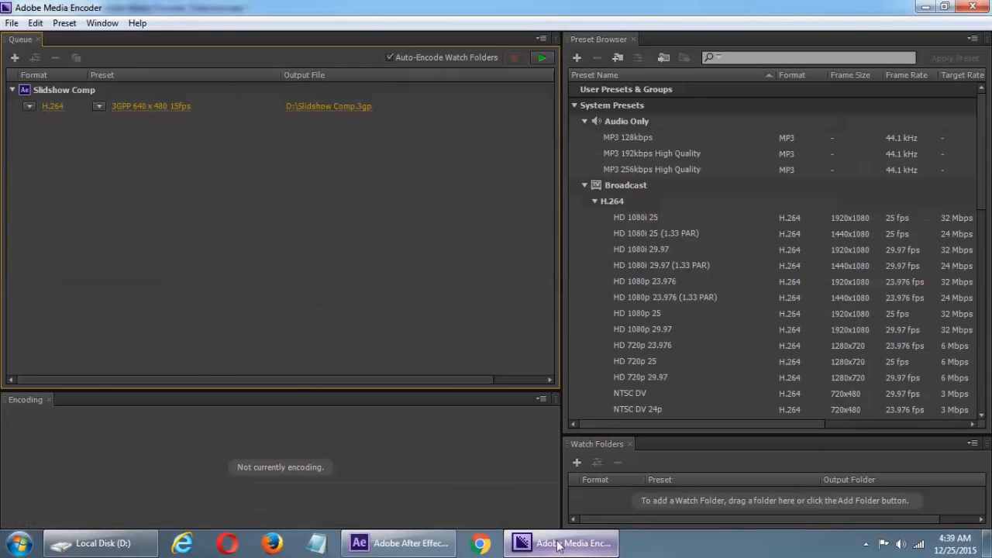
{"action": "left_click", "coordinate": [104, 106]}
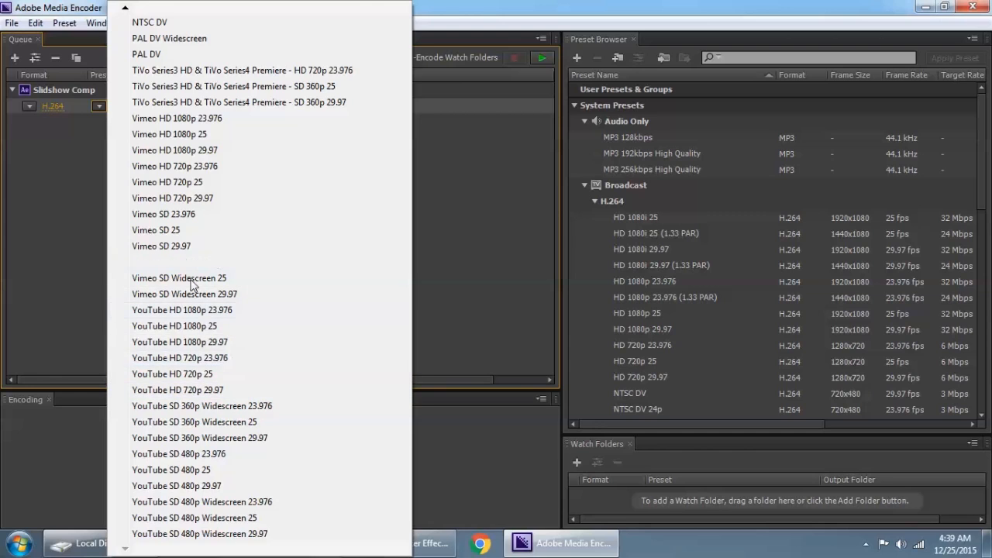
{"action": "left_click", "coordinate": [234, 387]}
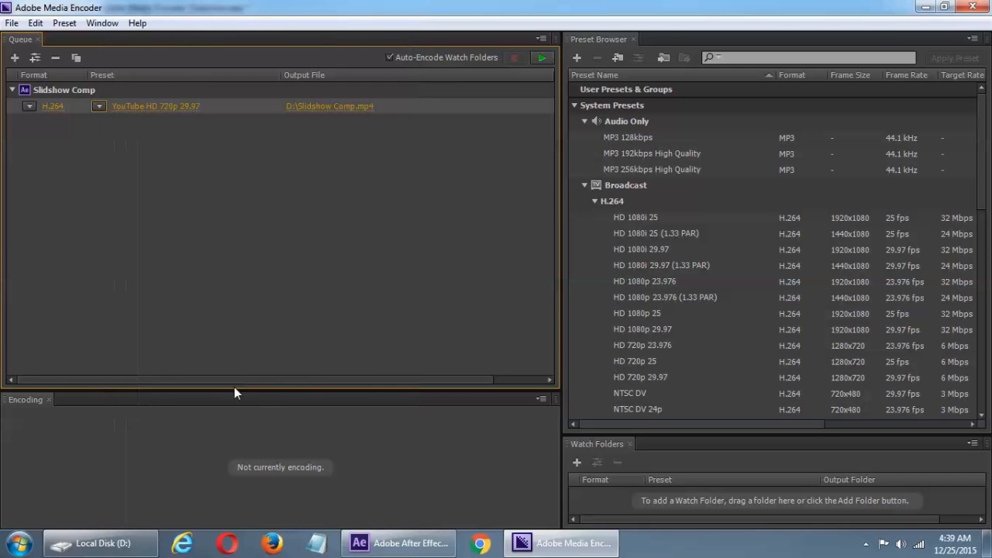
{"action": "left_click", "coordinate": [337, 106]}
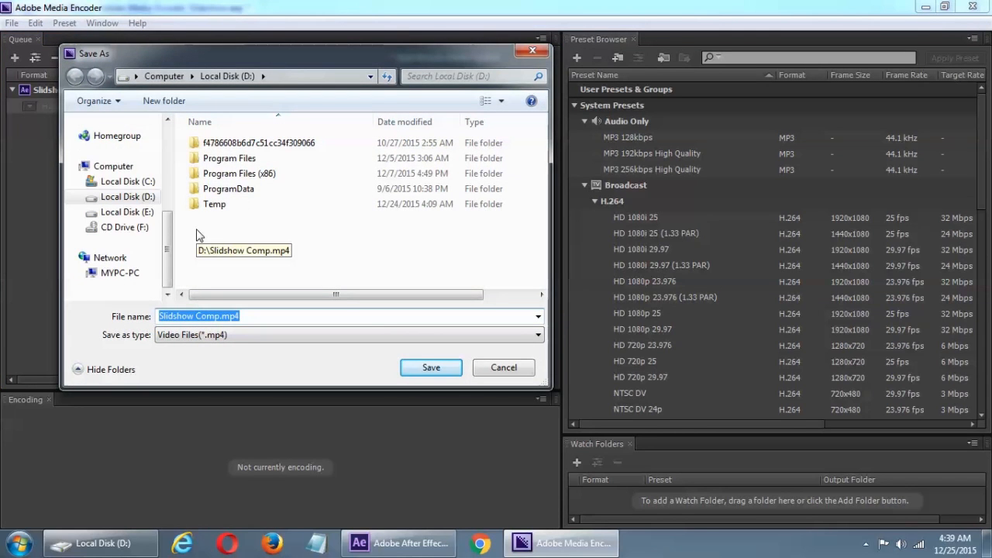
{"action": "left_click", "coordinate": [432, 376]}
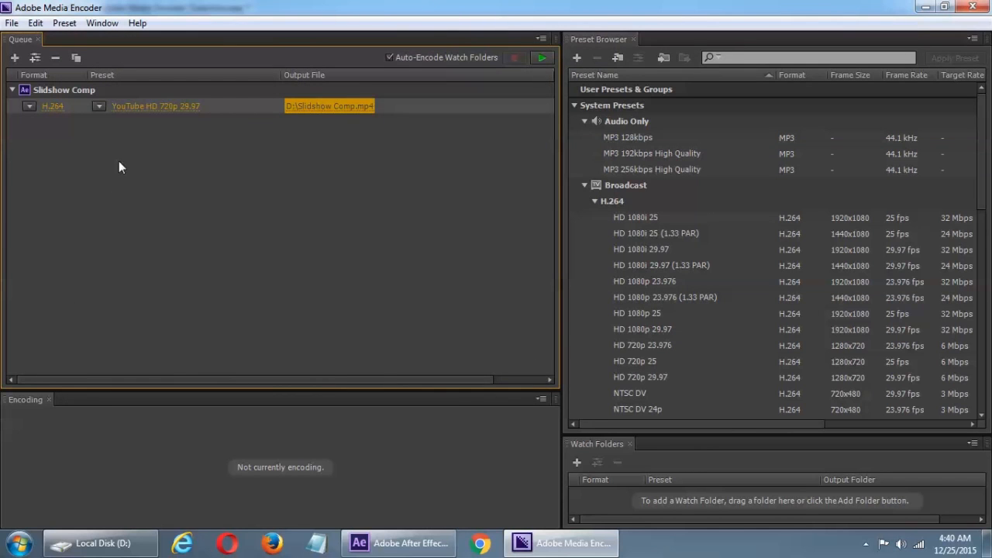
Step: In the queued comp's export settings, try trimming the source range at both ends and restore the full range
{"action": "left_click", "coordinate": [157, 106]}
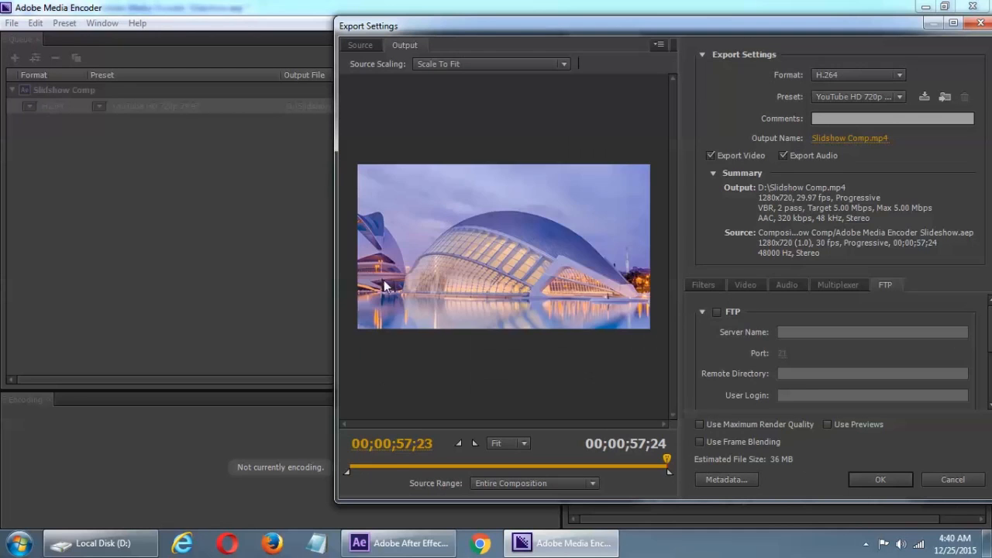
{"action": "left_click_drag", "start_coordinate": [347, 470], "coordinate": [402, 466]}
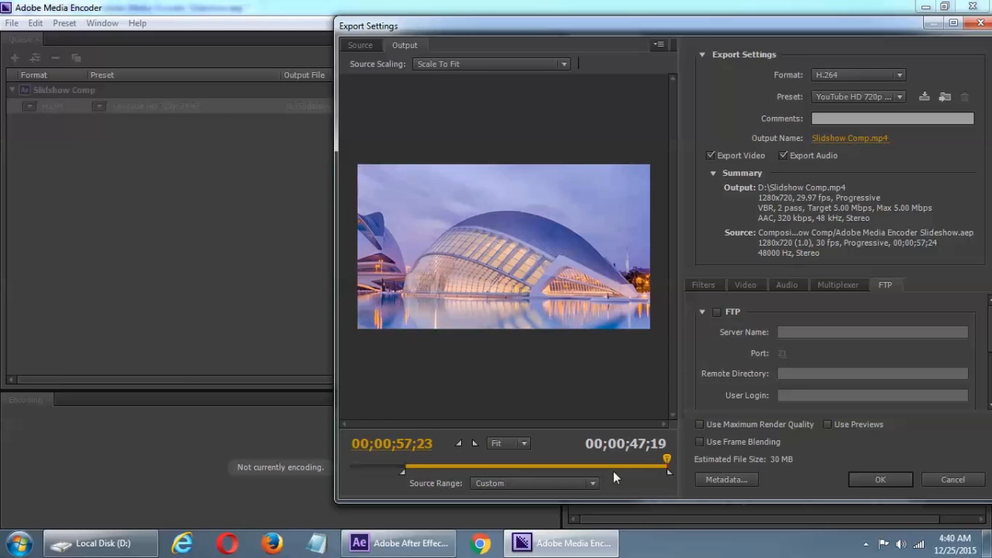
{"action": "left_click_drag", "start_coordinate": [669, 473], "coordinate": [560, 471]}
{"action": "mouse_move", "coordinate": [666, 462]}
{"action": "left_mouse_down"}
{"action": "mouse_move", "coordinate": [340, 465]}
{"action": "mouse_move", "coordinate": [668, 473]}
{"action": "left_mouse_up"}
{"action": "left_click_drag", "start_coordinate": [557, 471], "coordinate": [679, 484]}
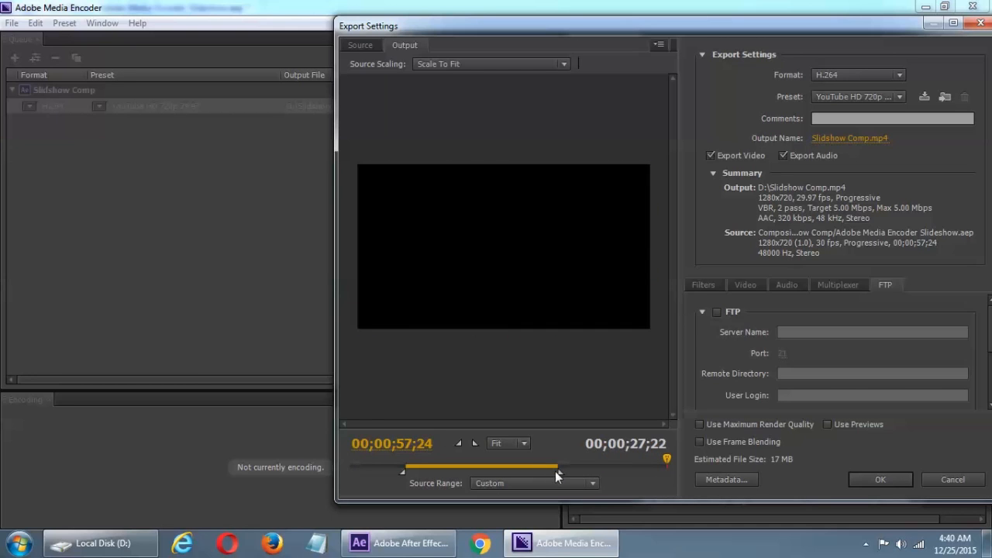
{"action": "left_click_drag", "start_coordinate": [559, 472], "coordinate": [668, 471]}
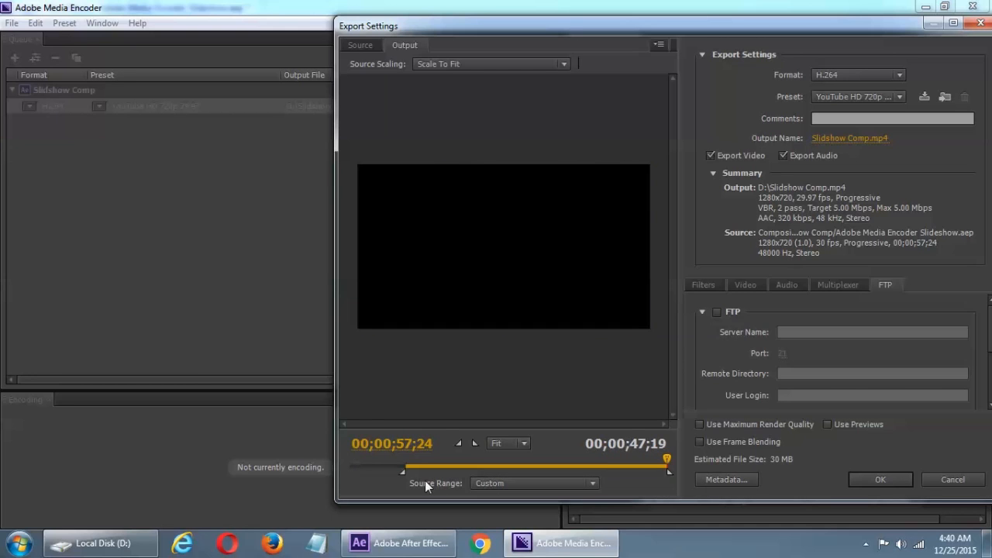
{"action": "mouse_move", "coordinate": [403, 471]}
{"action": "left_mouse_down"}
{"action": "mouse_move", "coordinate": [291, 471]}
{"action": "mouse_move", "coordinate": [389, 469]}
{"action": "left_mouse_up"}
Step: Choose H.264 as the format in the export settings
{"action": "left_click", "coordinate": [861, 78]}
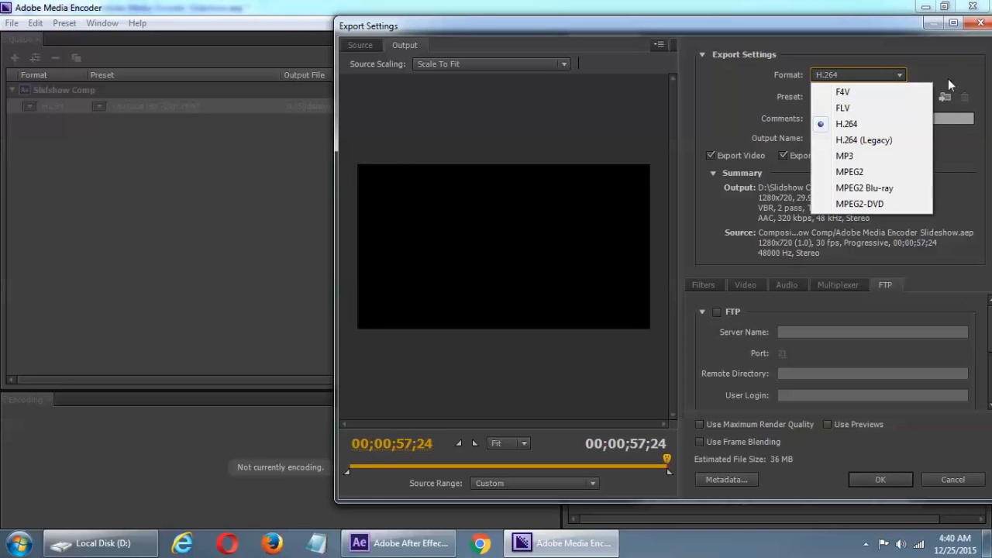
{"action": "left_click", "coordinate": [854, 125]}
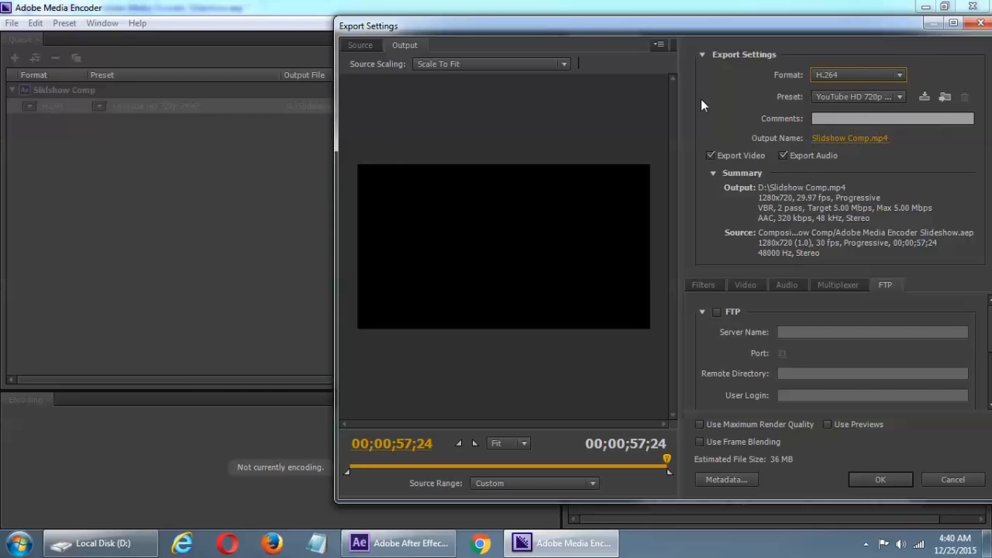
{"action": "left_click", "coordinate": [840, 97]}
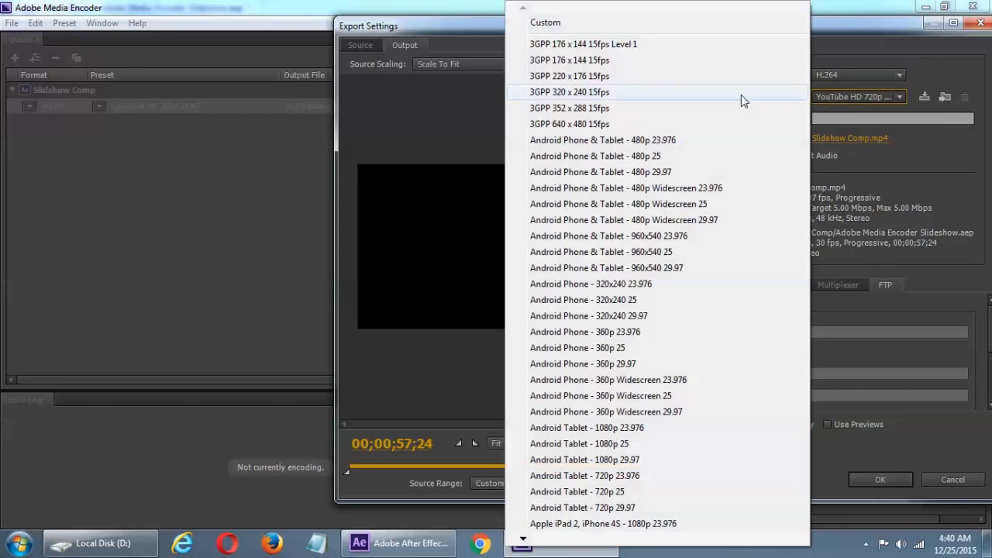
{"action": "left_click", "coordinate": [959, 85]}
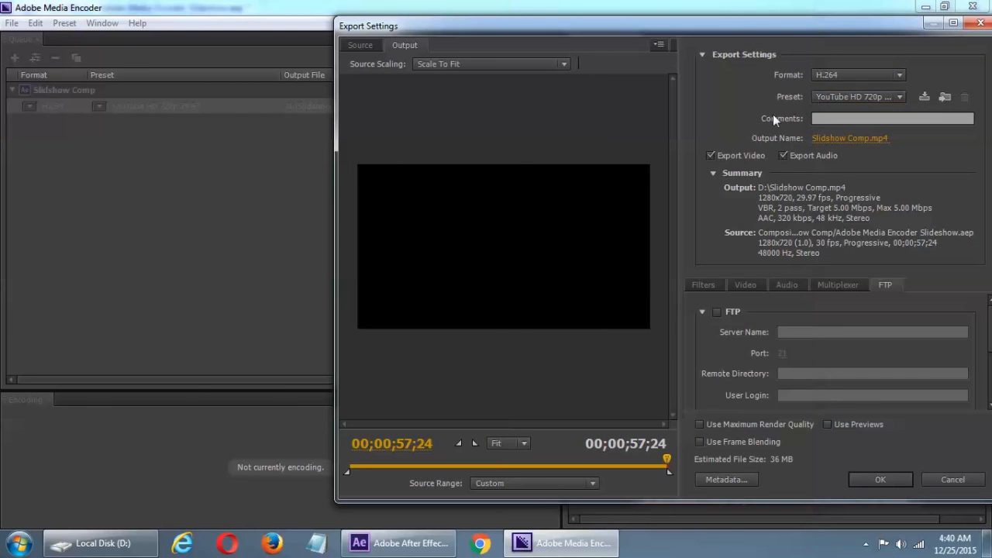
Step: Enable the Gaussian Blur filter, try a blurriness of 47 on a mid-timeline frame, and reset the blurriness to 0
{"action": "left_click", "coordinate": [694, 284]}
{"action": "left_click", "coordinate": [717, 311]}
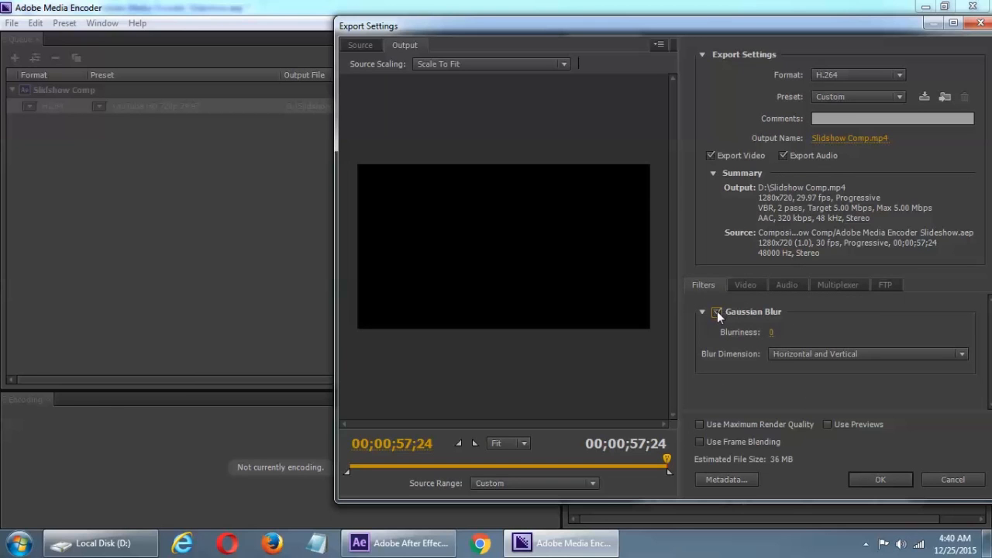
{"action": "left_click", "coordinate": [502, 464]}
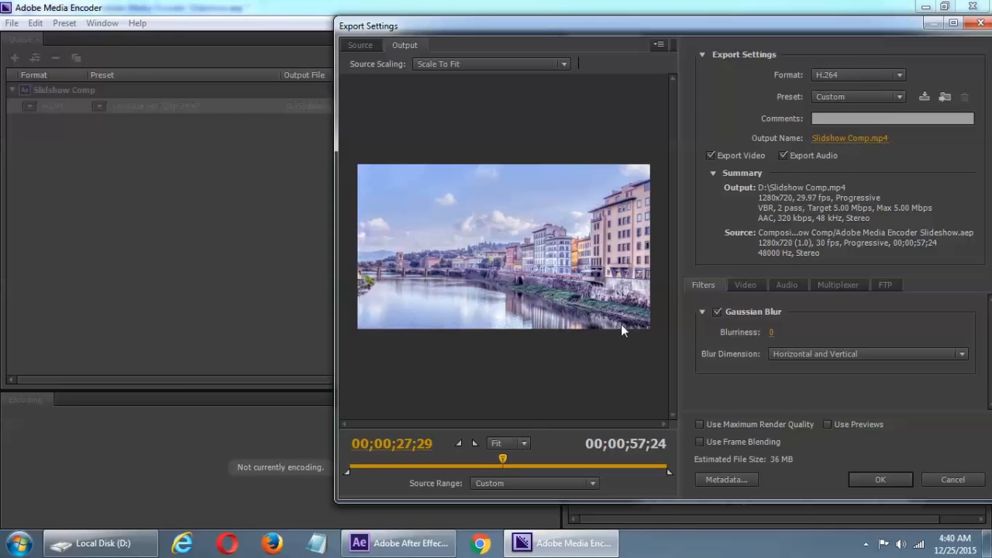
{"action": "left_click_drag", "start_coordinate": [770, 333], "coordinate": [812, 353]}
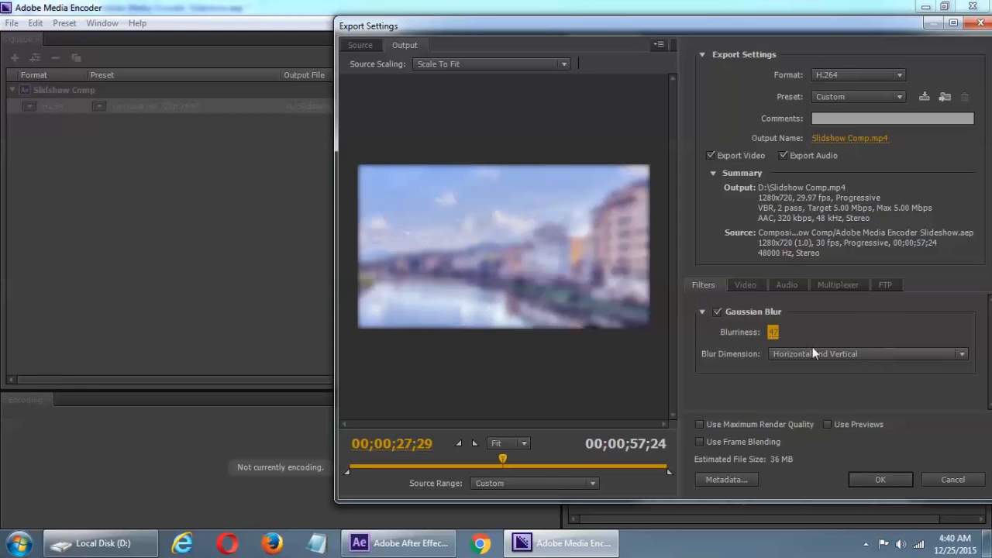
{"action": "left_click", "coordinate": [772, 332]}
{"action": "type", "text": "0"}
{"action": "key", "text": "Return"}
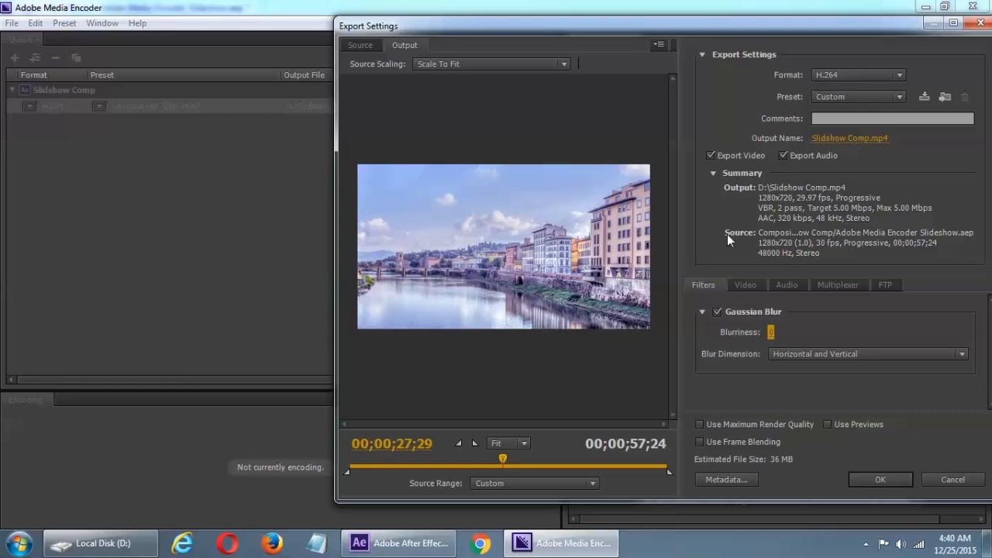
Step: Try different frame heights in the export's video settings, restore 720, and keep the field order at Progressive
{"action": "left_click", "coordinate": [746, 289]}
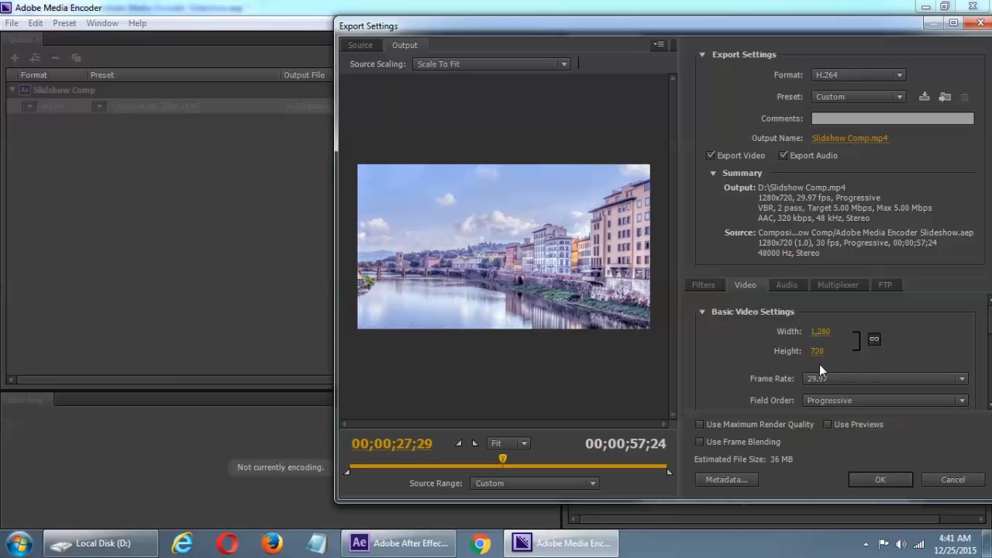
{"action": "type", "text": "692"}
{"action": "key", "text": "Return"}
{"action": "left_click_drag", "start_coordinate": [817, 353], "coordinate": [826, 353]}
{"action": "left_click", "coordinate": [816, 352]}
{"action": "type", "text": "720"}
{"action": "key", "text": "Return"}
{"action": "left_click", "coordinate": [826, 401]}
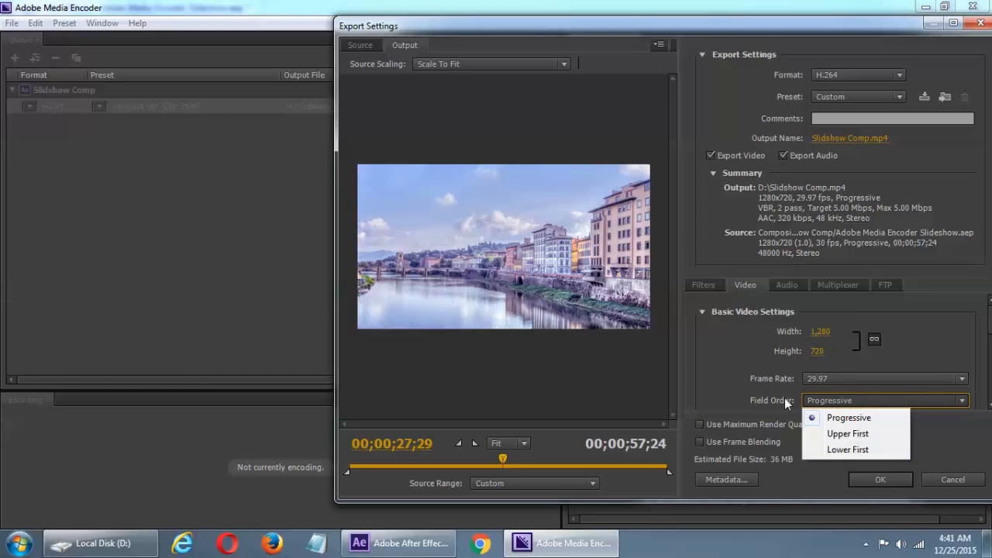
{"action": "left_click", "coordinate": [810, 418]}
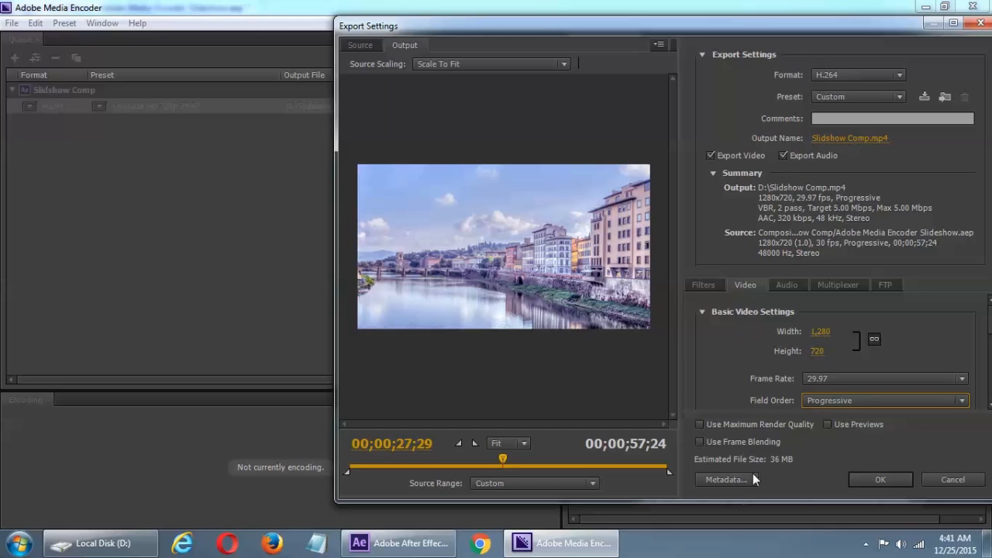
Step: Set the output channels to 5.1 in the export's audio settings
{"action": "left_click", "coordinate": [778, 284]}
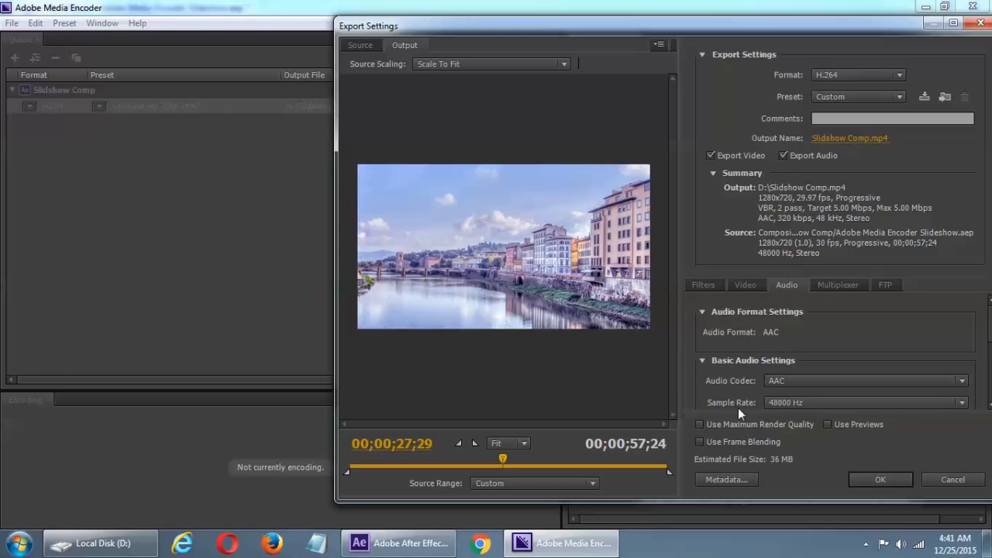
{"action": "scroll", "coordinate": [815, 372], "scroll_direction": "down", "scroll_amount": 3}
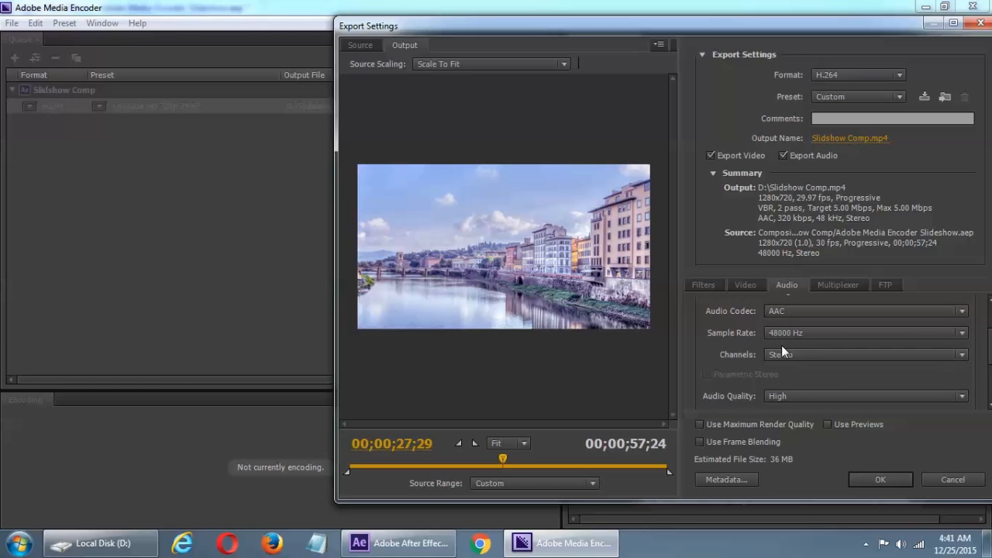
{"action": "scroll", "coordinate": [781, 351], "scroll_direction": "down", "scroll_amount": 1}
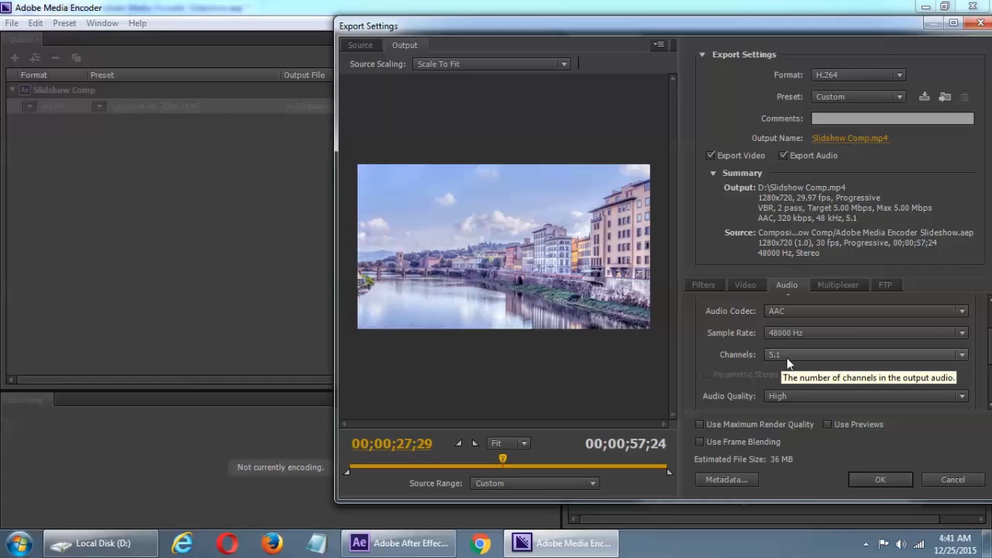
Step: Check the multiplexer settings and the available stream compatibility options without changing them
{"action": "left_click", "coordinate": [840, 287]}
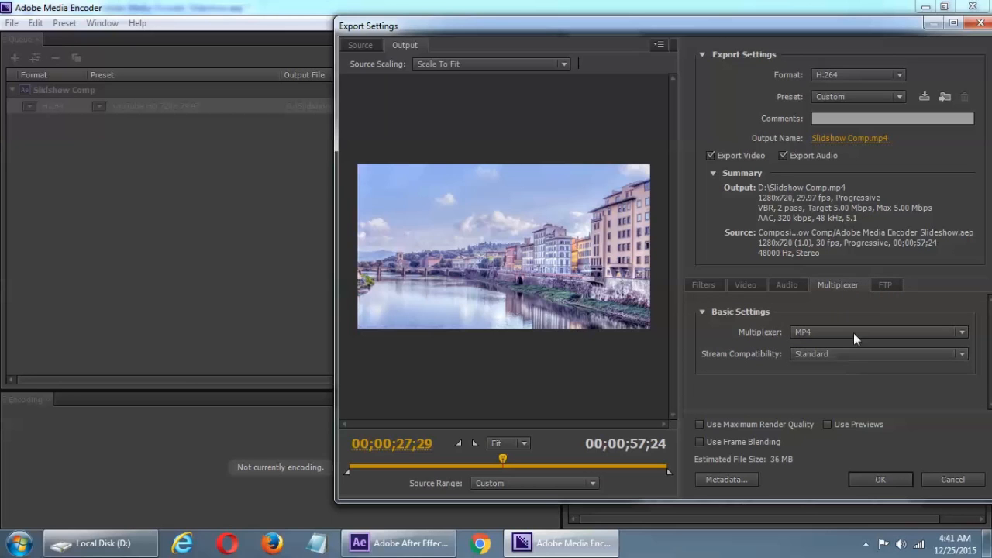
{"action": "left_click", "coordinate": [862, 361]}
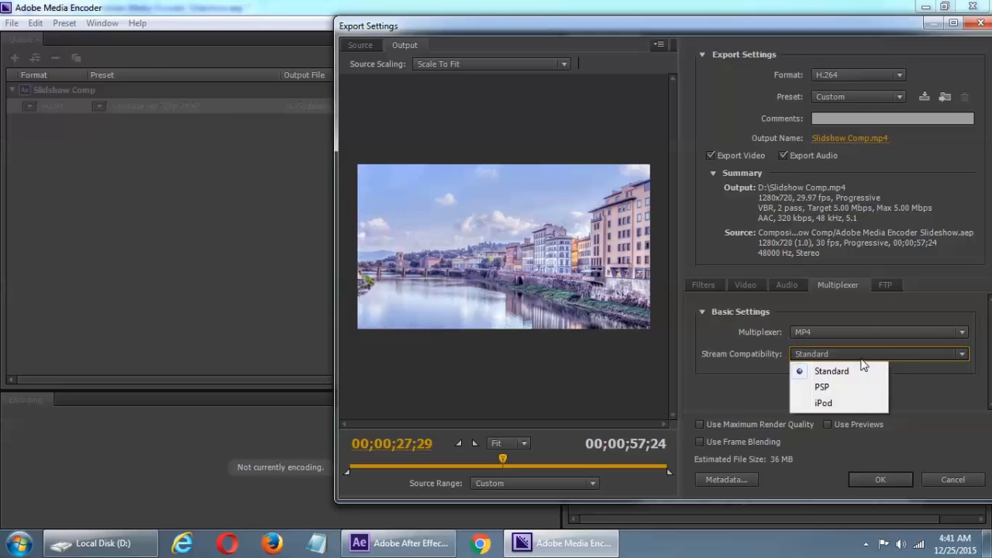
{"action": "left_click", "coordinate": [862, 306]}
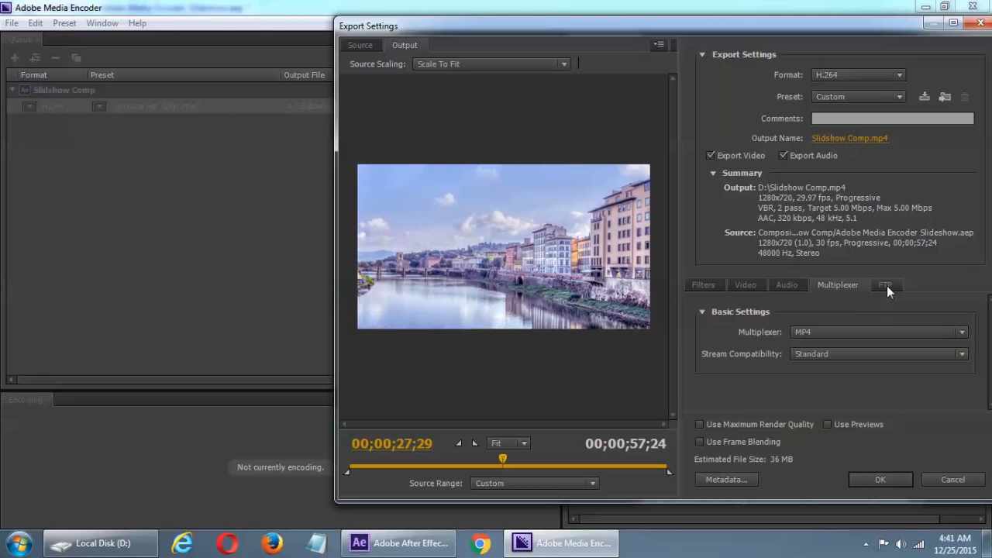
Step: Enable FTP upload for the export, review its server and login fields, and disable it again
{"action": "left_click", "coordinate": [885, 284]}
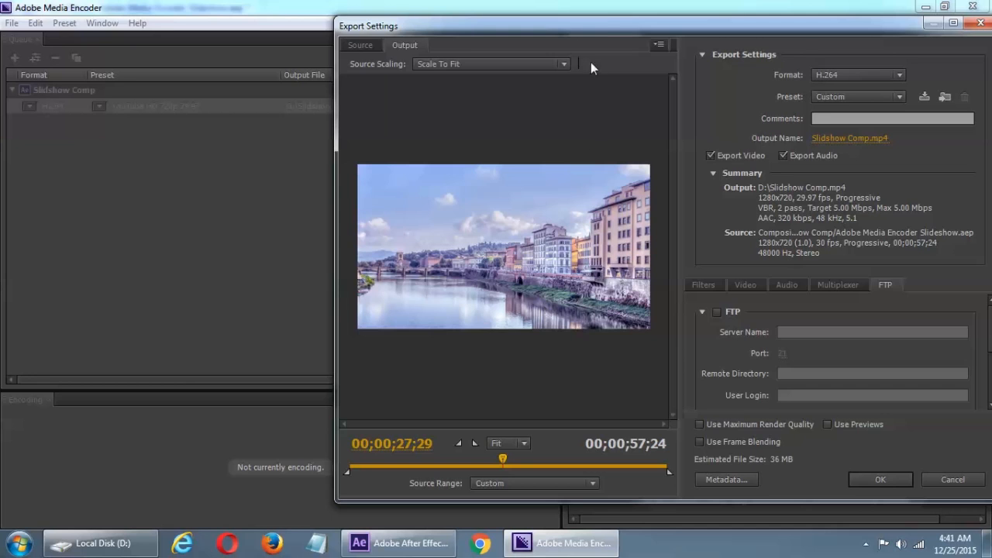
{"action": "left_click_drag", "start_coordinate": [602, 26], "coordinate": [539, 28]}
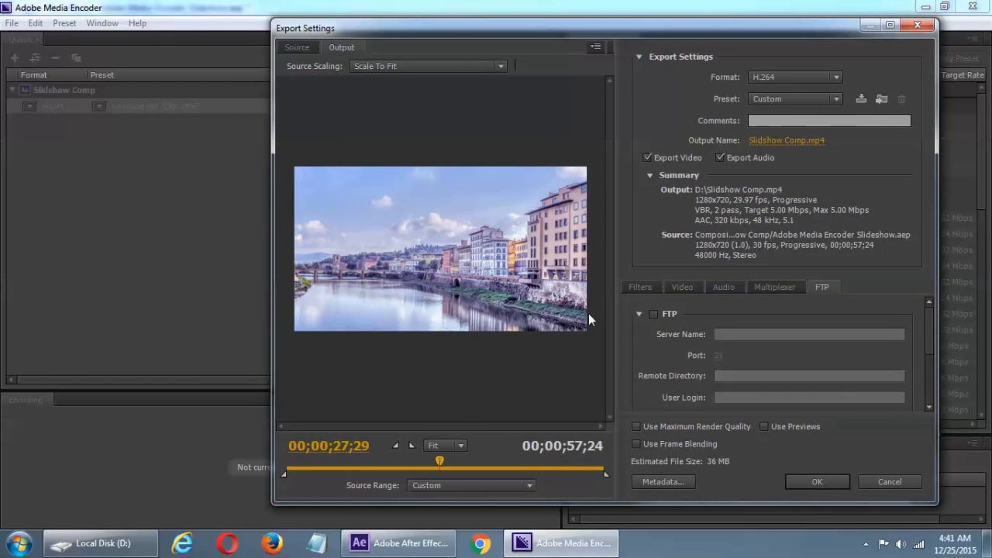
{"action": "left_click", "coordinate": [653, 314]}
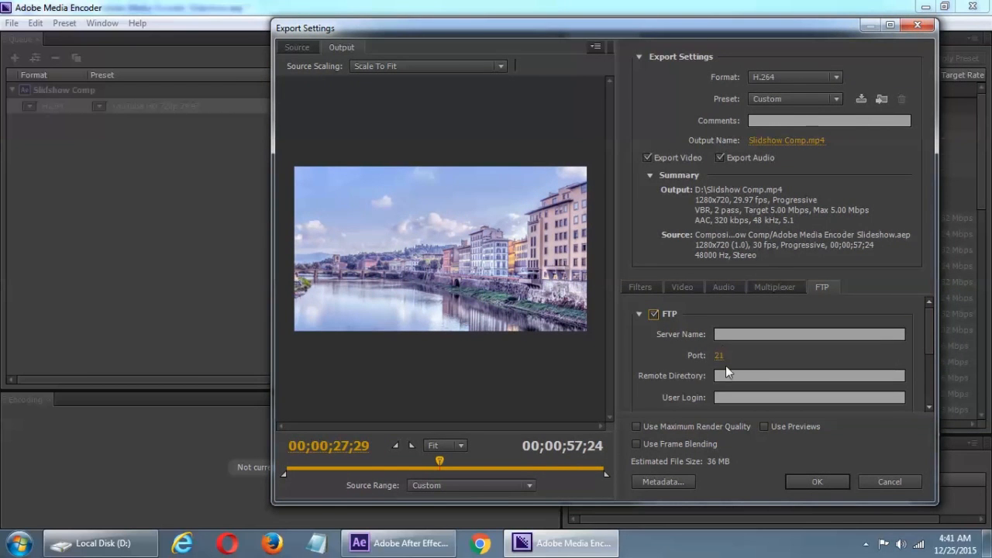
{"action": "scroll", "coordinate": [736, 397], "scroll_direction": "down", "scroll_amount": 3}
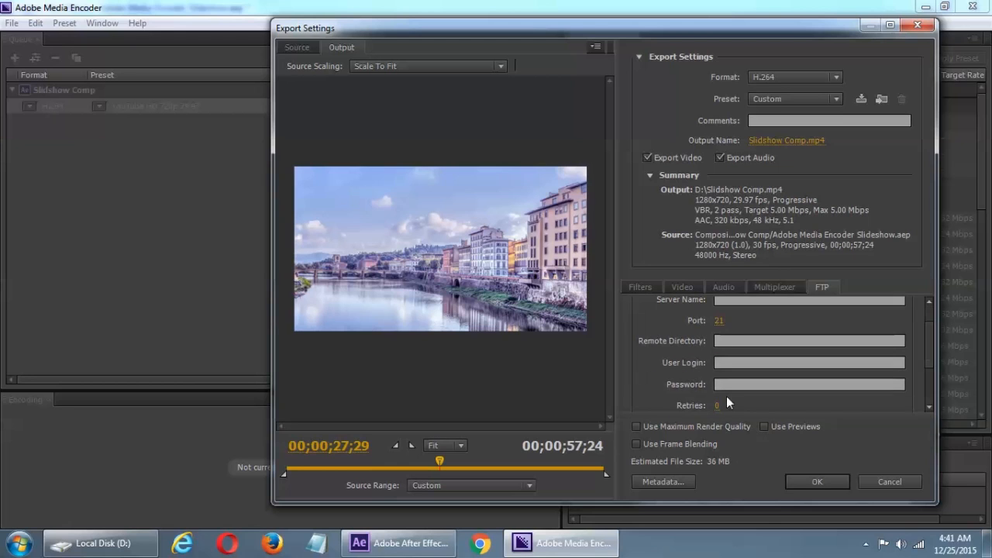
{"action": "scroll", "coordinate": [673, 342], "scroll_direction": "up", "scroll_amount": 3}
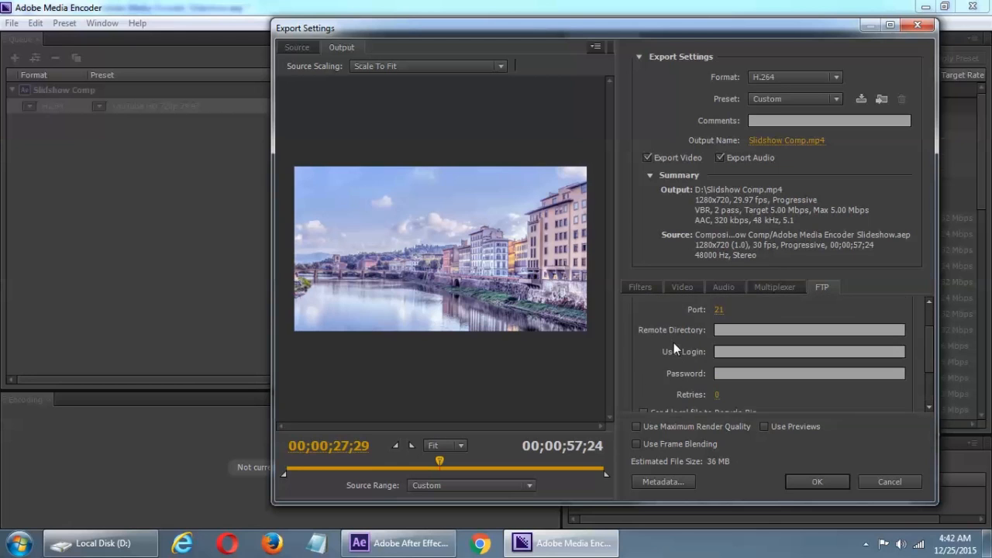
{"action": "left_click", "coordinate": [653, 304]}
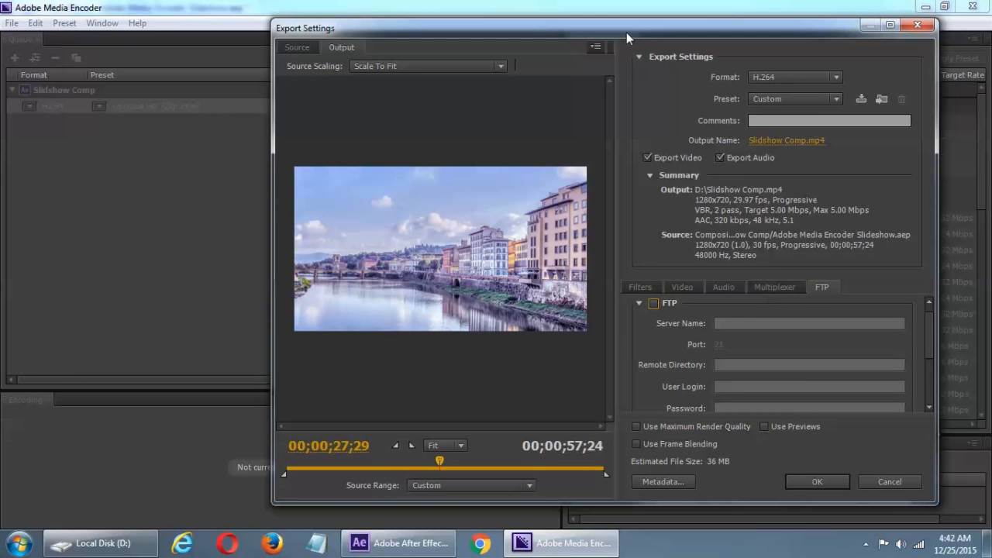
{"action": "left_click_drag", "start_coordinate": [626, 32], "coordinate": [621, 29]}
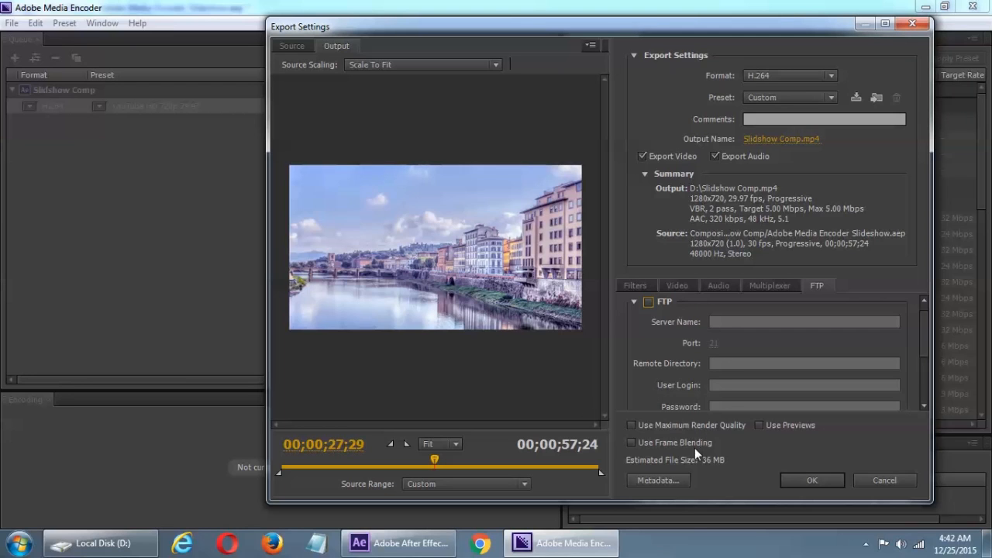
Step: Review the metadata export options, close them without changes, and accept the export settings
{"action": "left_click", "coordinate": [676, 480]}
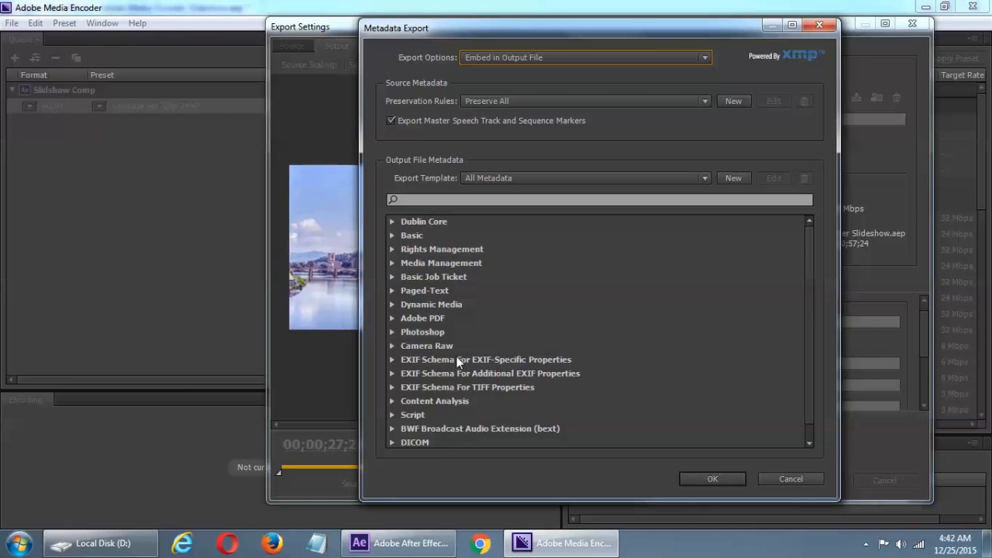
{"action": "left_click", "coordinate": [818, 24]}
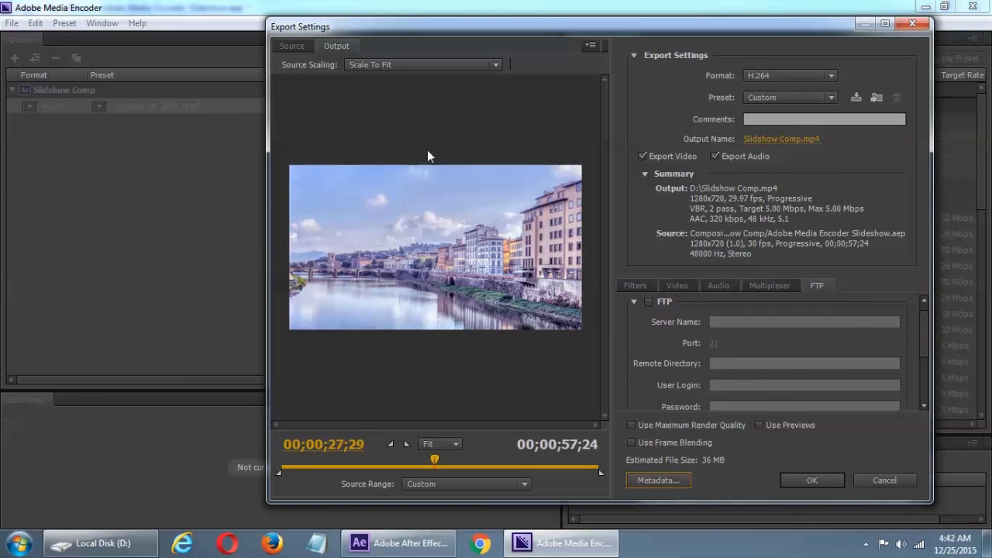
{"action": "left_click", "coordinate": [795, 480]}
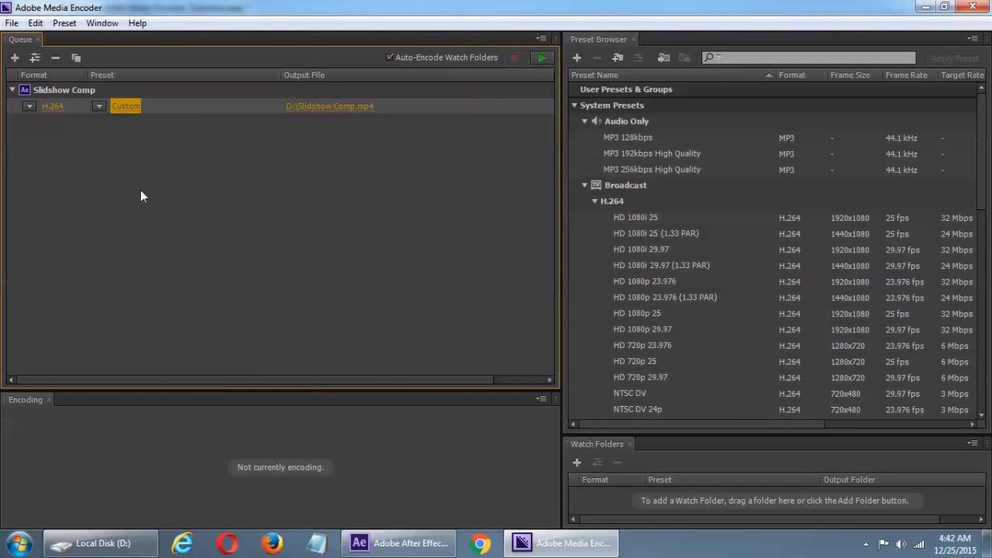
Step: Assign the YouTube HD 720p 29.97 preset to the queued Slidshow Comp and start encoding the queue
{"action": "left_click", "coordinate": [99, 107]}
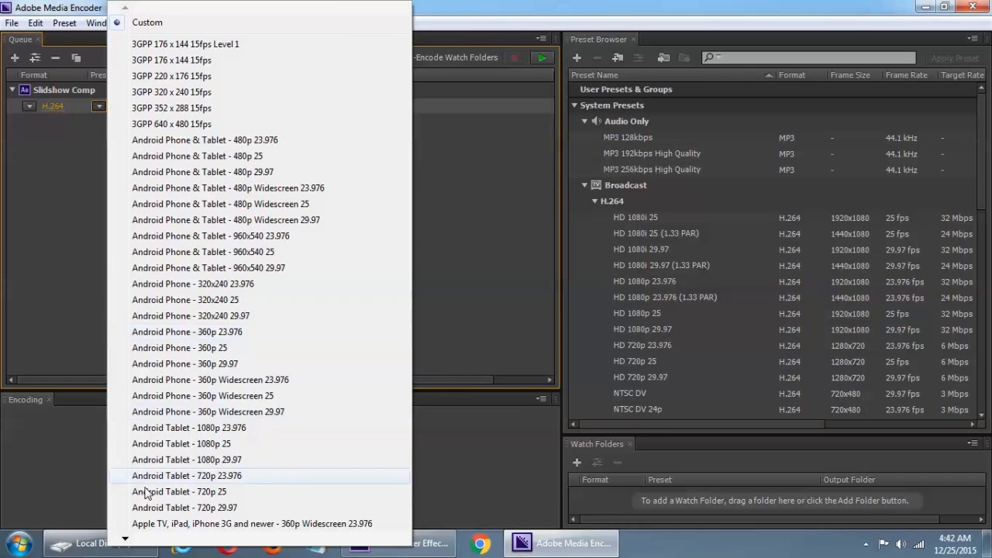
{"action": "mouse_move", "coordinate": [124, 540]}
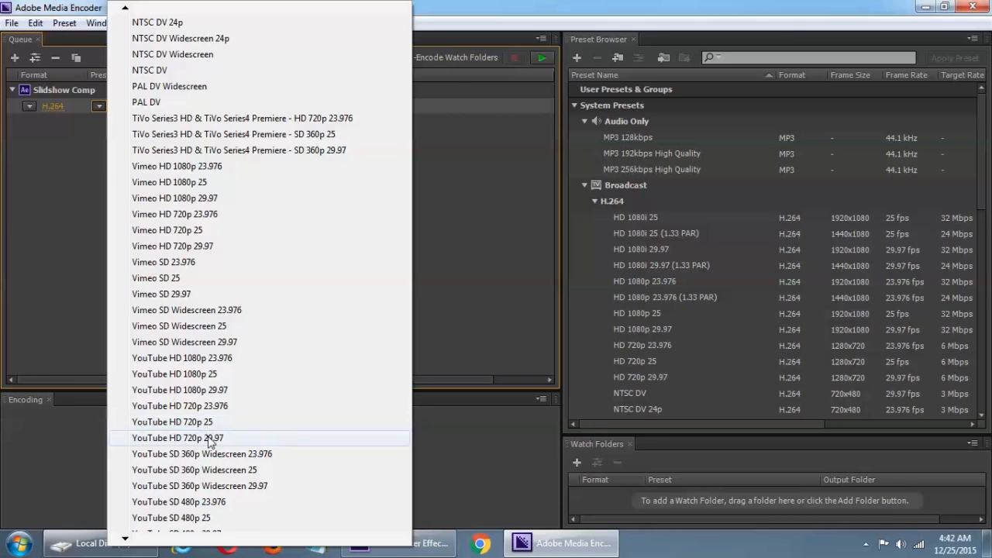
{"action": "left_click", "coordinate": [210, 438]}
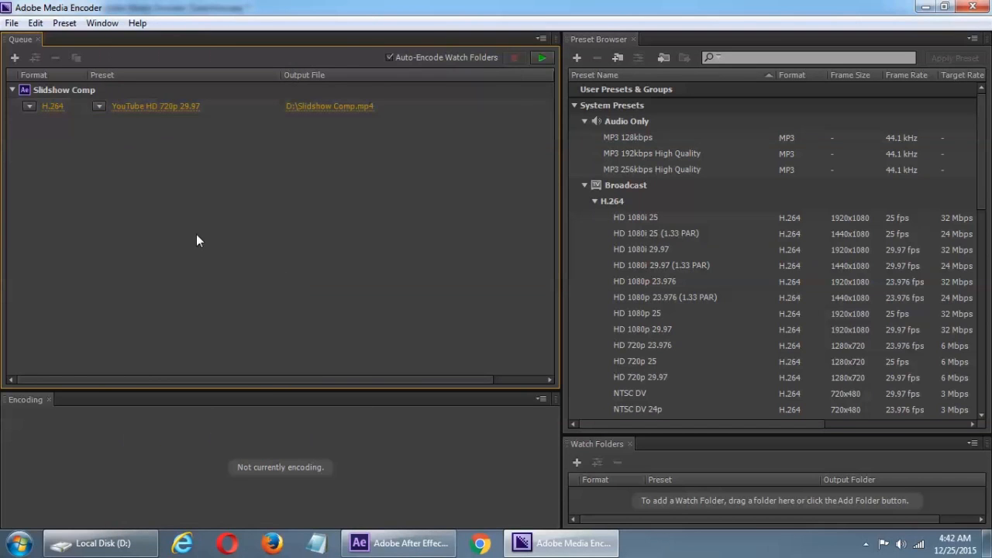
{"action": "left_click", "coordinate": [541, 59]}
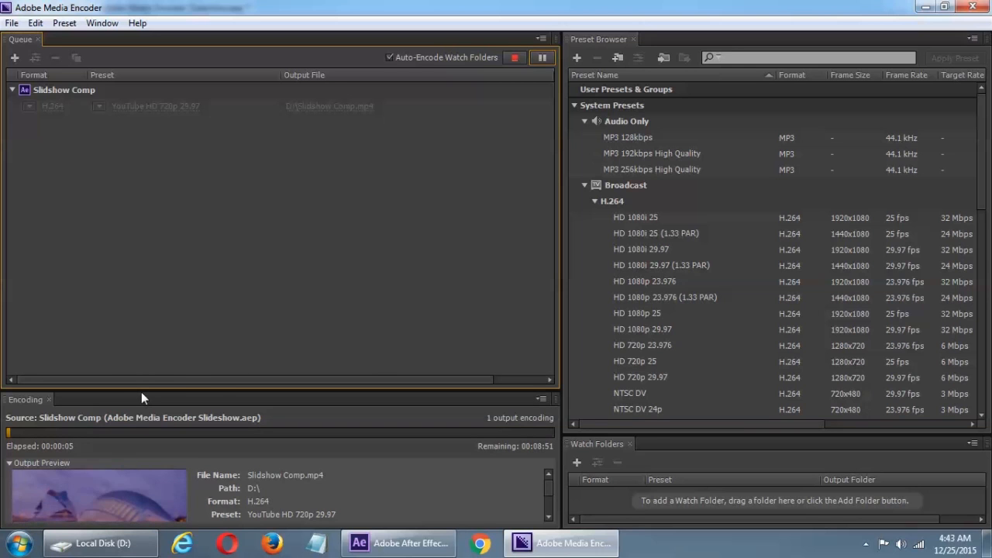
Step: Switch to Local Disk (D:) in Windows Explorer, play Slidshow Comp.mp4 with the volume raised, skip through it, and close the player
{"action": "key", "text": "alt+Tab"}
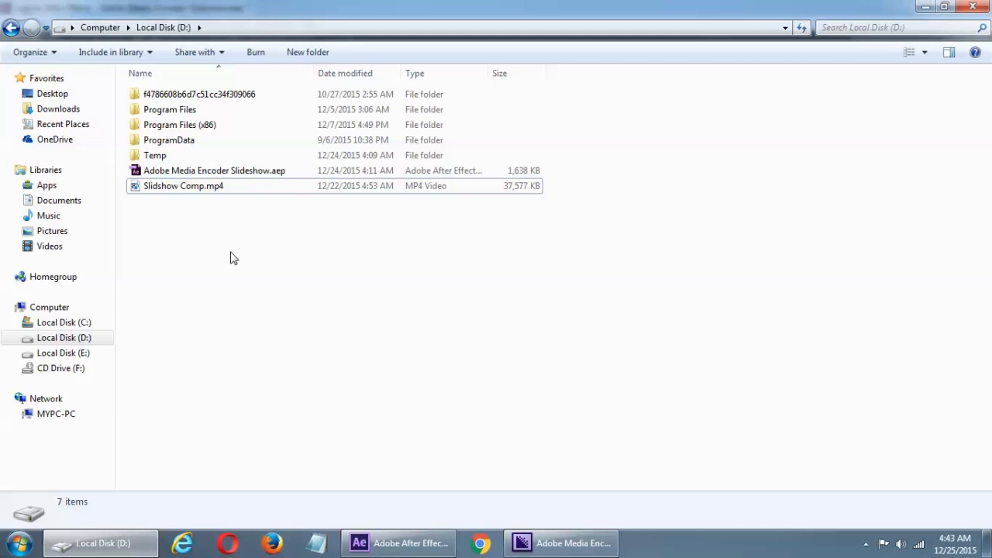
{"action": "left_click", "coordinate": [193, 191]}
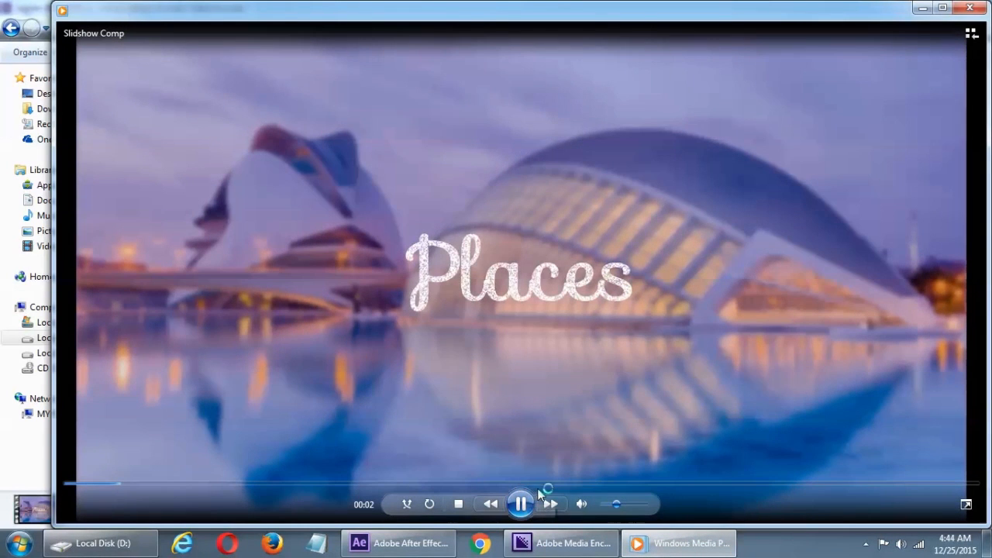
{"action": "left_click_drag", "start_coordinate": [617, 502], "coordinate": [634, 505]}
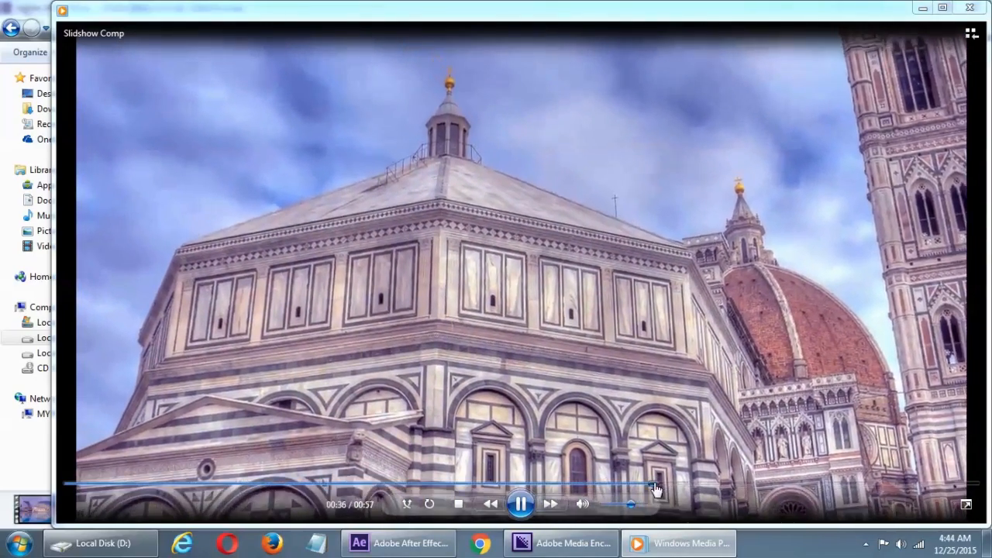
{"action": "left_click", "coordinate": [725, 484]}
{"action": "left_click", "coordinate": [787, 484]}
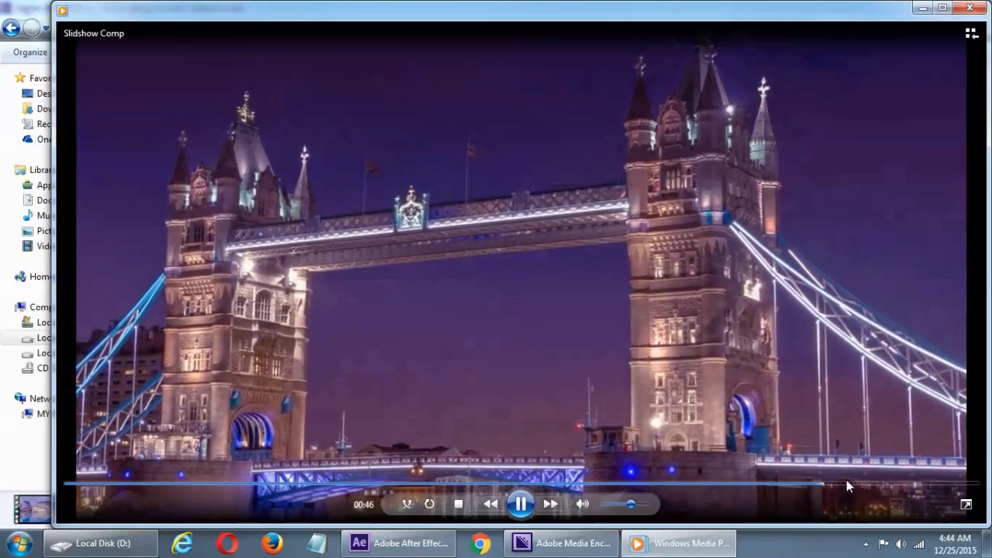
{"action": "left_click", "coordinate": [972, 11]}
{"action": "left_click", "coordinate": [532, 352]}
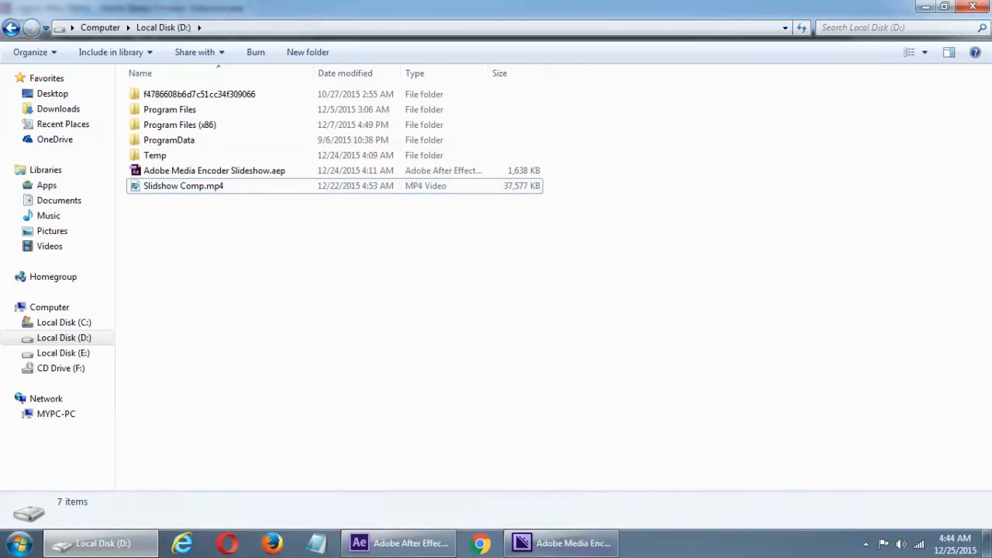